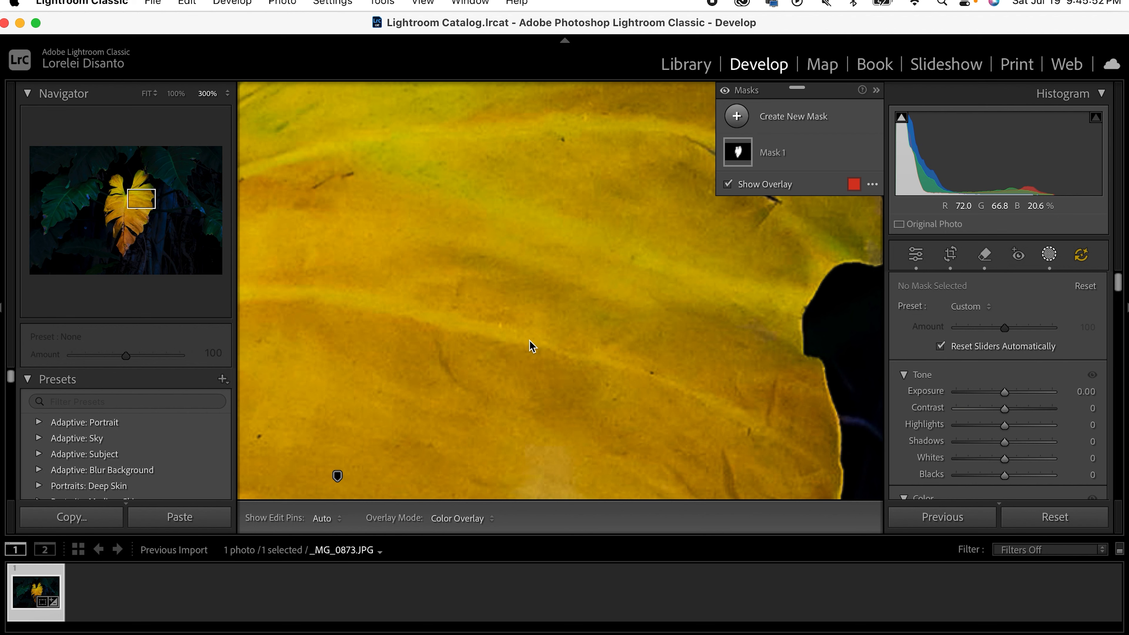
# Step: Select Mask 1 and change its overlay colour to green
pyautogui.press('super+minus')
pyautogui.press('super+minus')
pyautogui.press('super+minus')
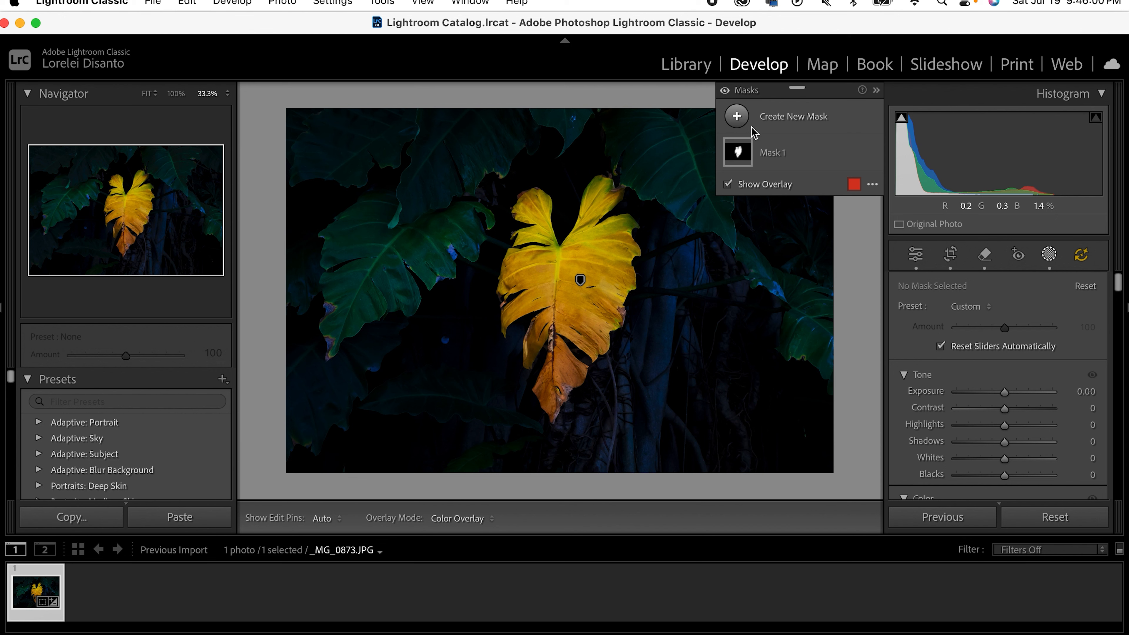
pyautogui.click(789, 155)
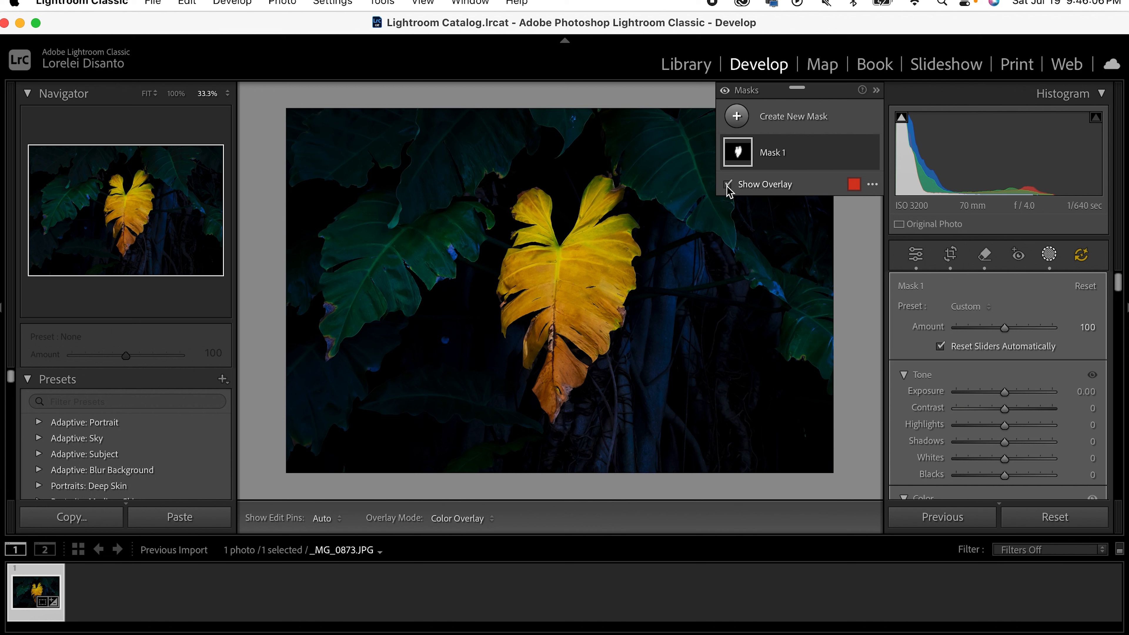
pyautogui.click(853, 184)
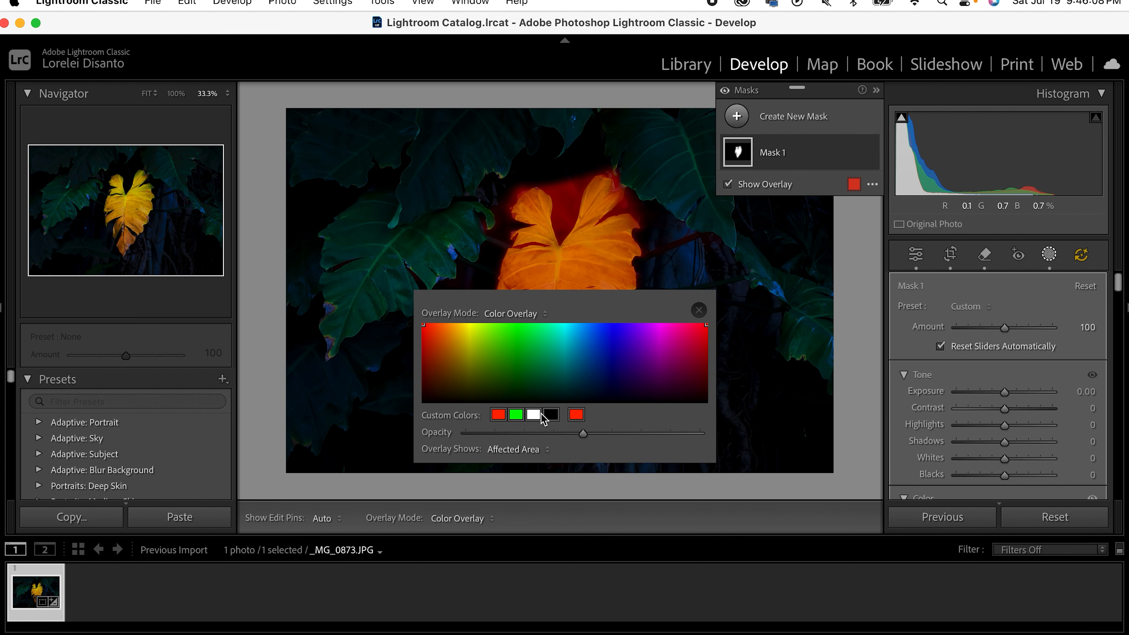
pyautogui.click(516, 413)
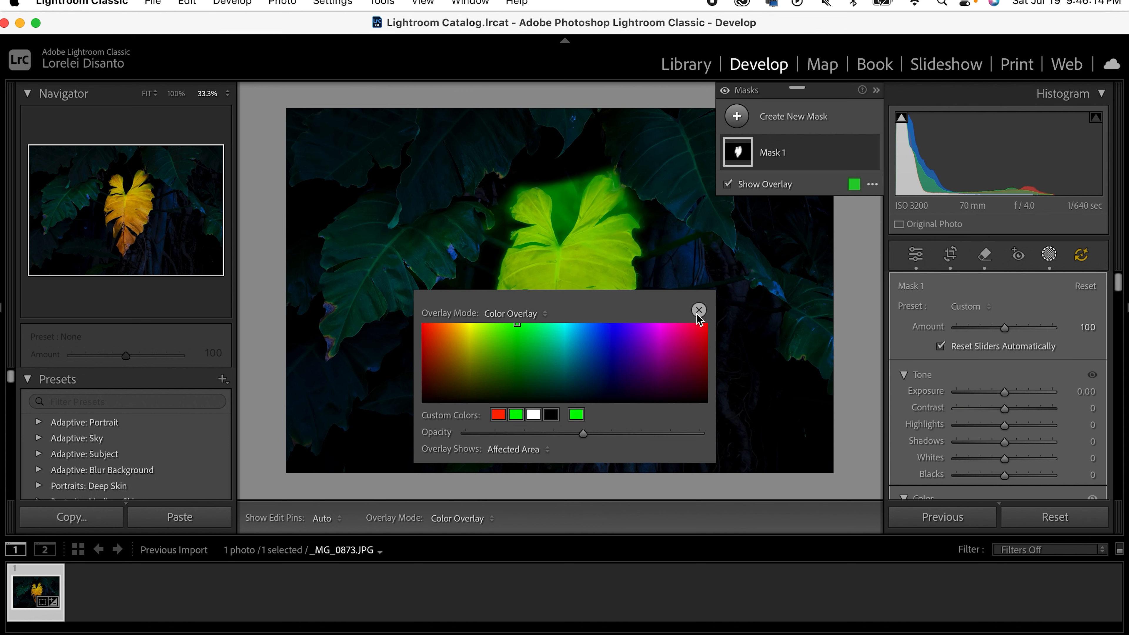
pyautogui.click(699, 310)
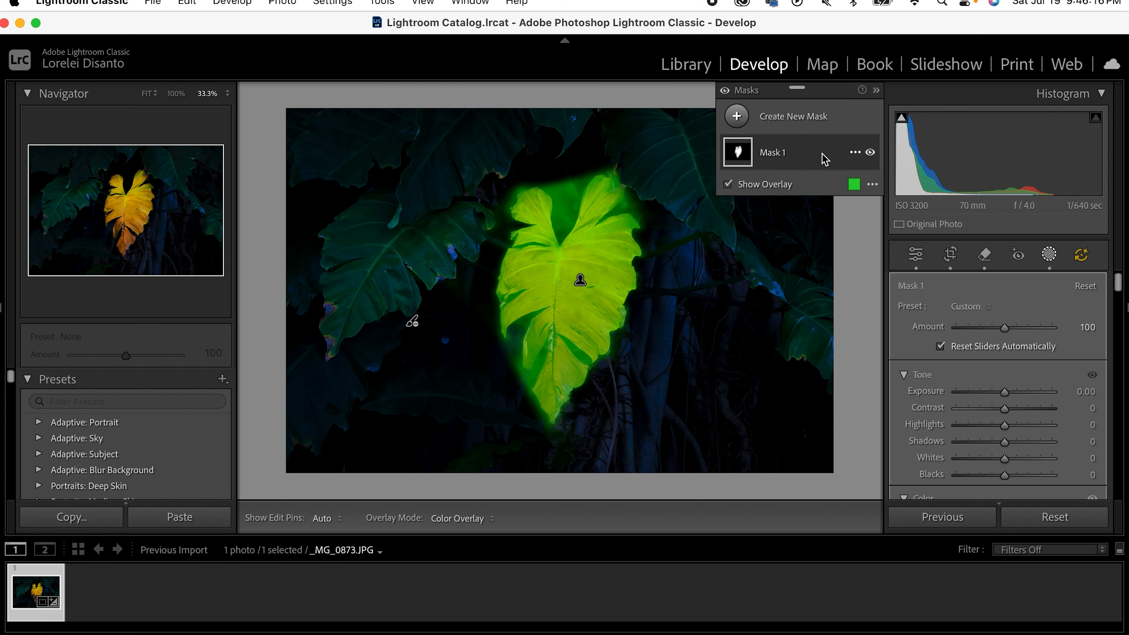
# Step: Delete Mask 1 and create a new mask that selects the photo's subject automatically
pyautogui.click(854, 153)
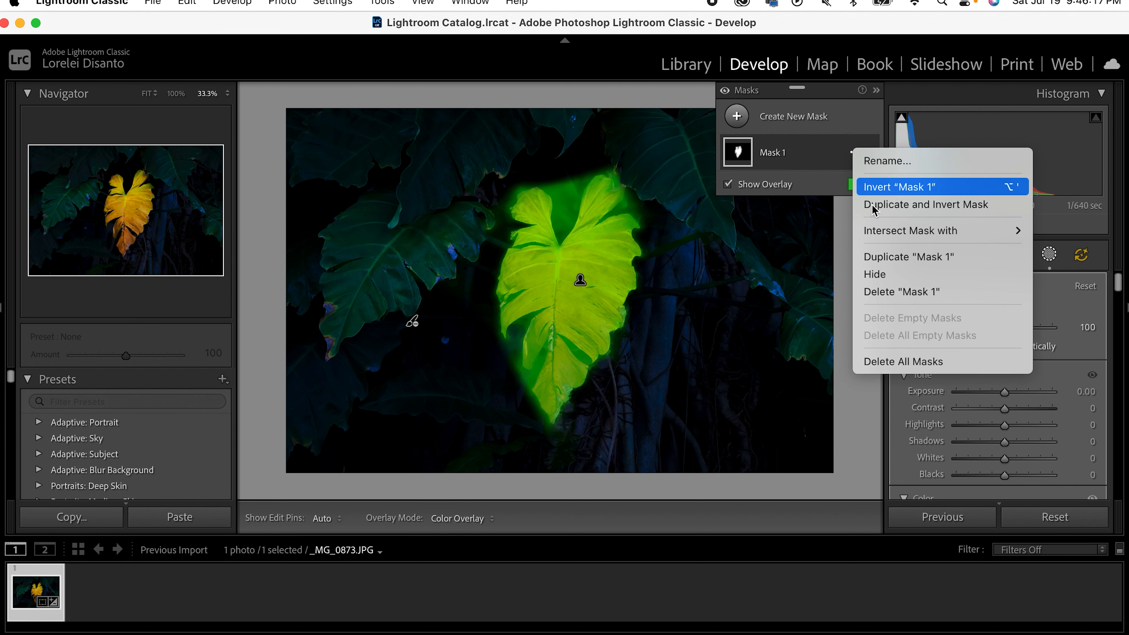
pyautogui.click(903, 291)
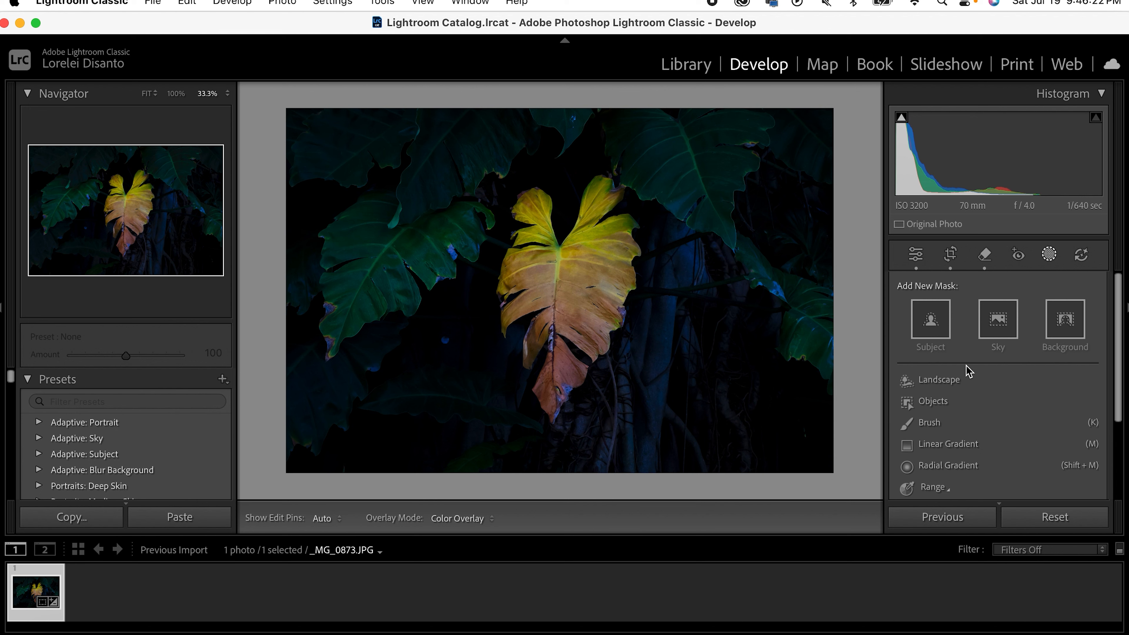
pyautogui.scroll(-2, 1017, 359)
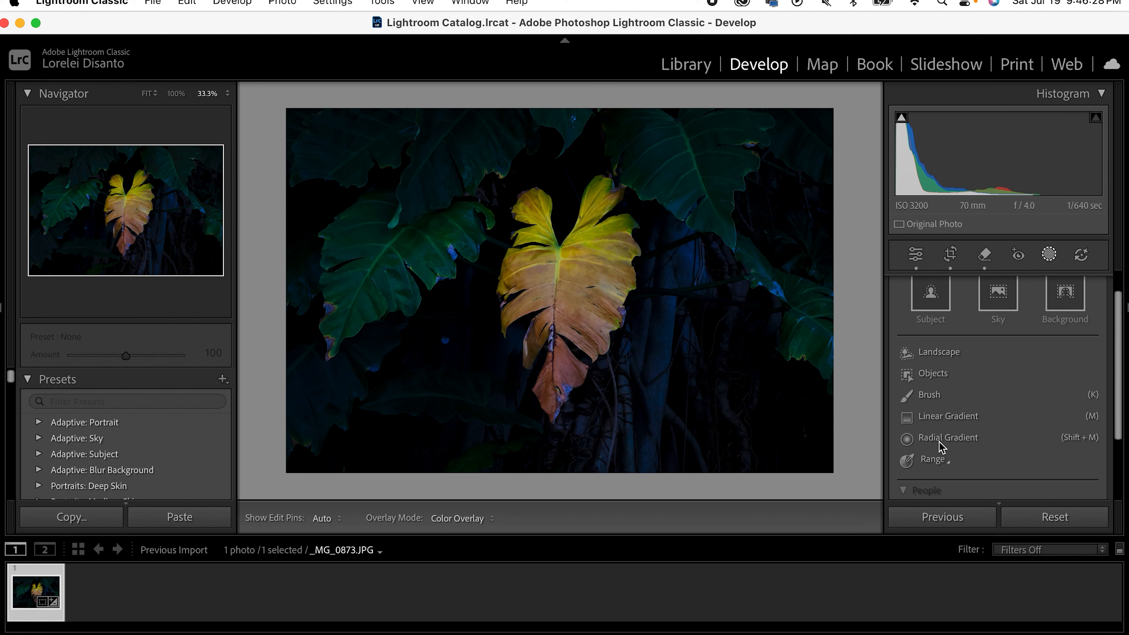
pyautogui.scroll(-6, 941, 446)
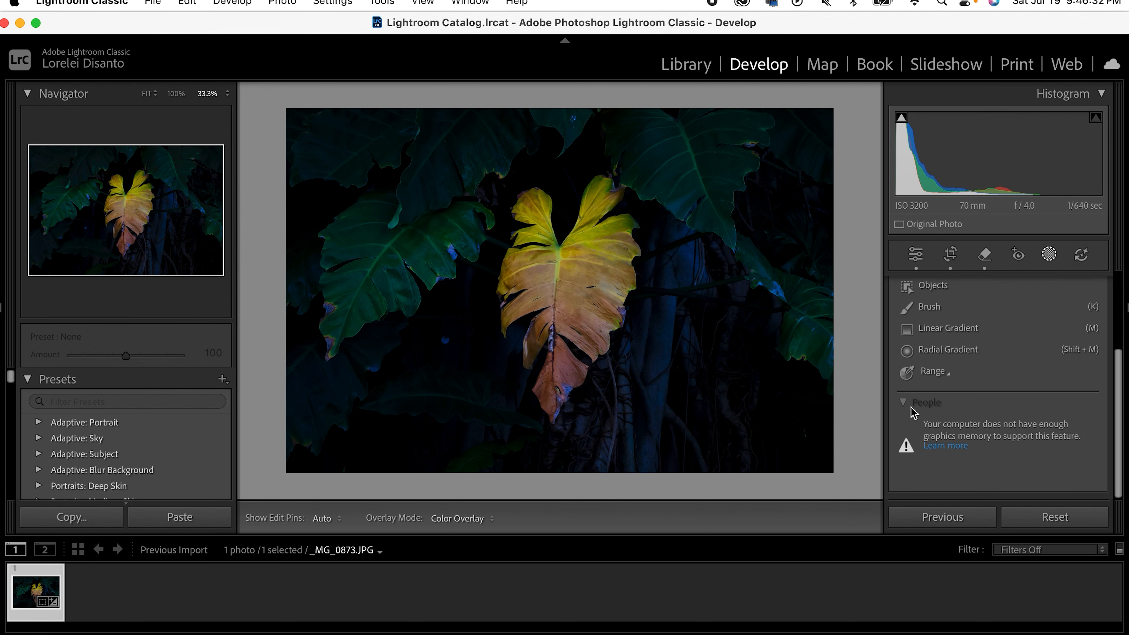
pyautogui.scroll(6, 924, 370)
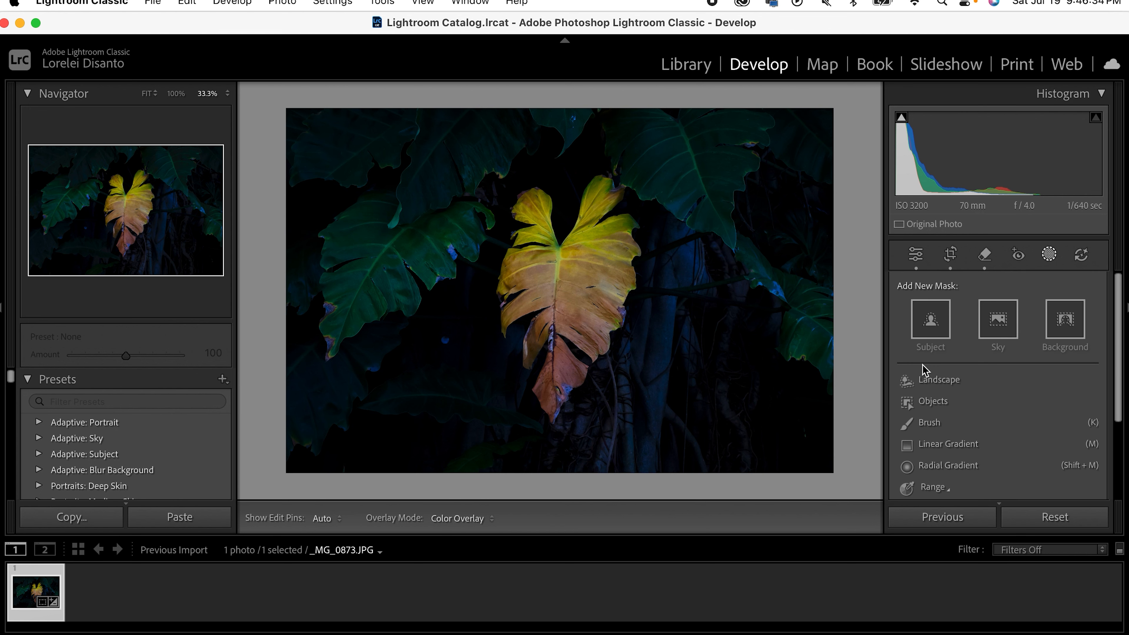
pyautogui.click(935, 322)
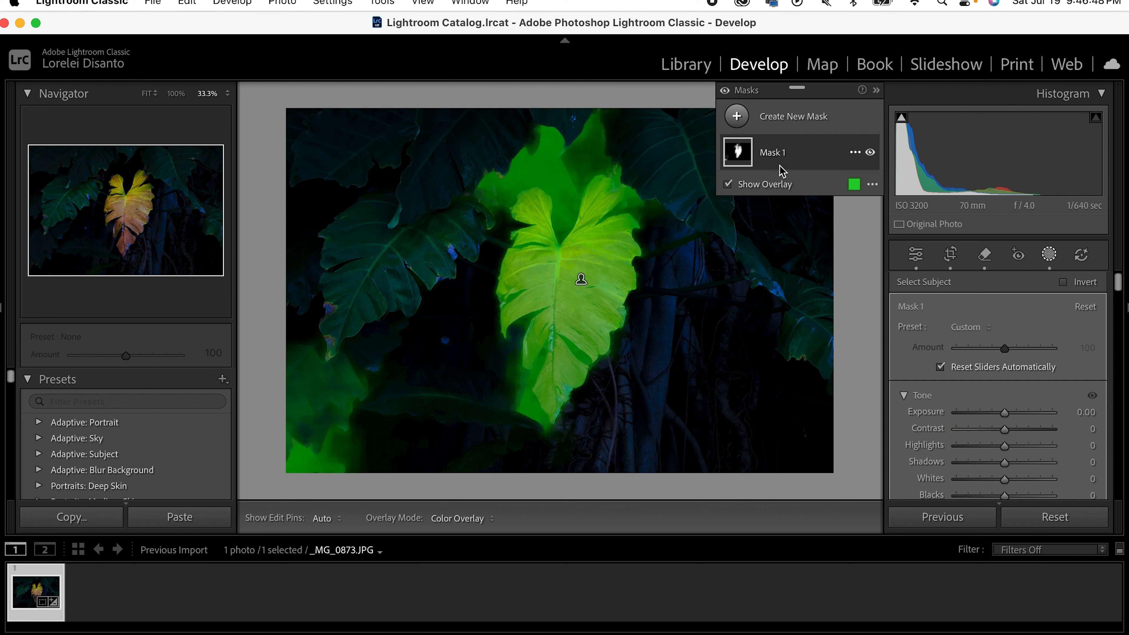
# Step: Subtract the background areas around the yellow leaf from the subject mask with a size 26 brush
pyautogui.click(783, 155)
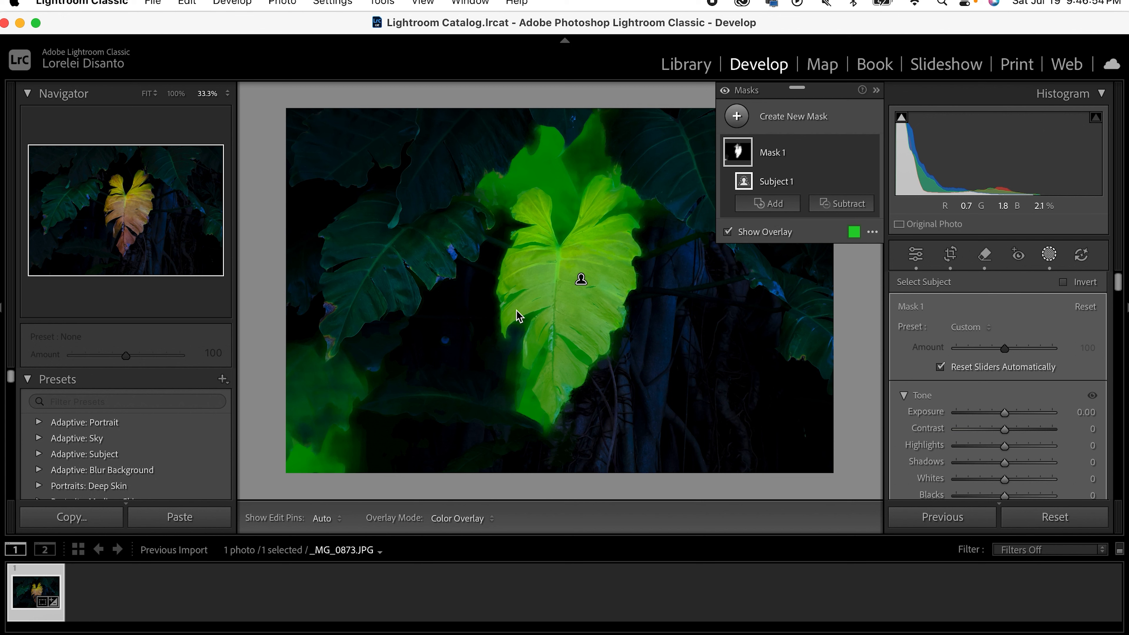
pyautogui.click(831, 207)
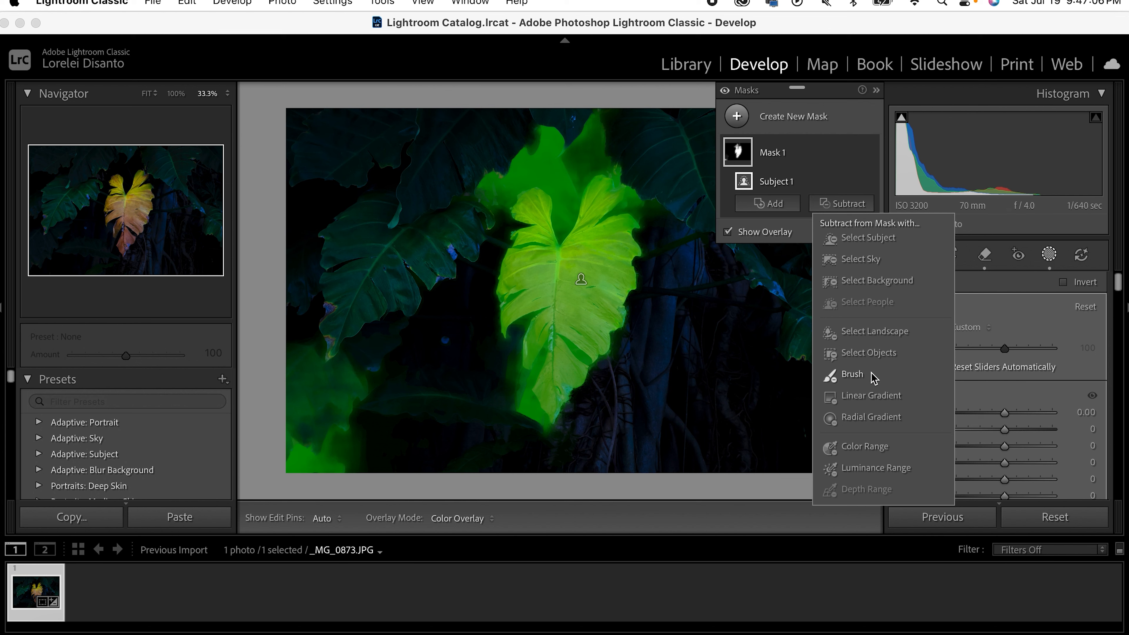
pyautogui.click(851, 374)
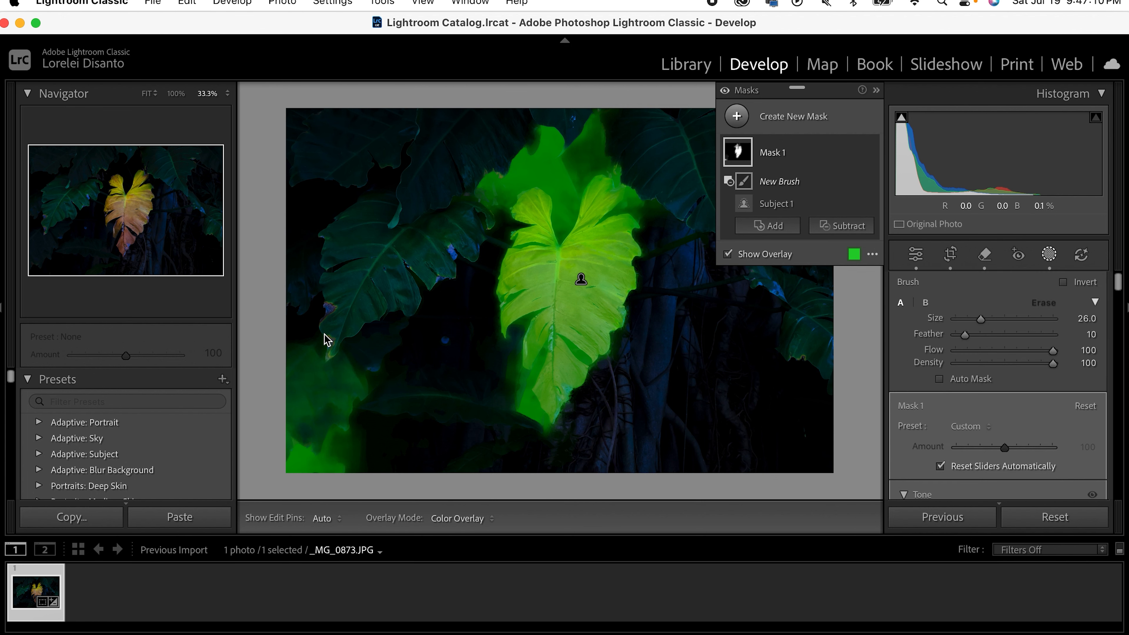
pyautogui.moveTo(333, 321)
pyautogui.mouseDown()
pyautogui.moveTo(313, 457)
pyautogui.moveTo(344, 453)
pyautogui.moveTo(397, 358)
pyautogui.moveTo(424, 433)
pyautogui.moveTo(437, 396)
pyautogui.moveTo(478, 419)
pyautogui.moveTo(381, 383)
pyautogui.moveTo(329, 409)
pyautogui.mouseUp()
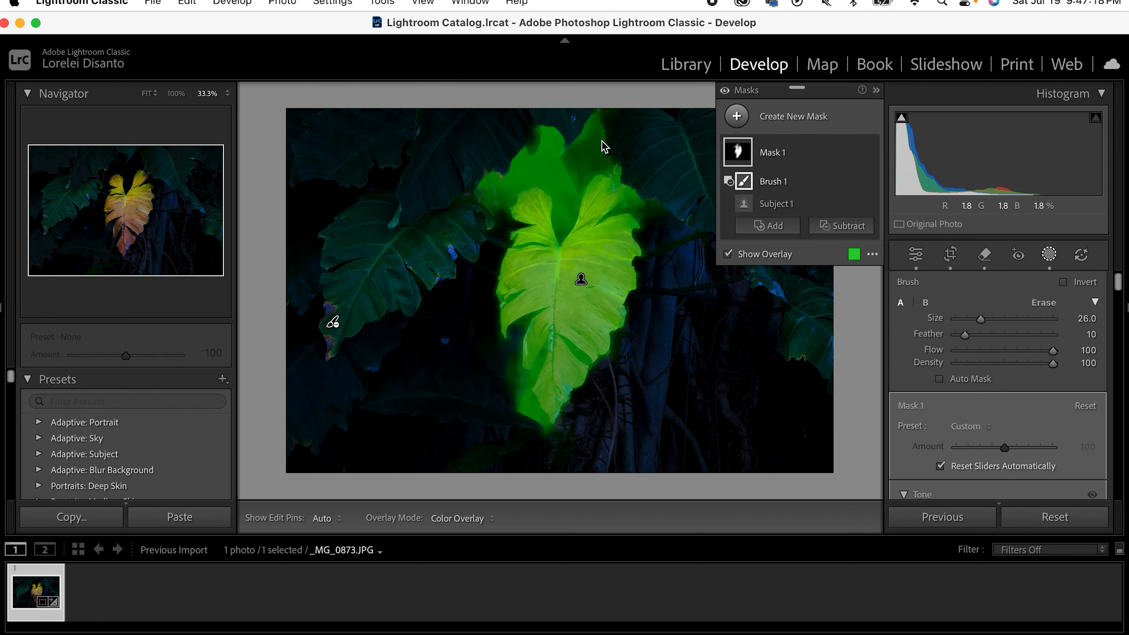
pyautogui.moveTo(591, 133)
pyautogui.mouseDown()
pyautogui.moveTo(500, 156)
pyautogui.moveTo(444, 194)
pyautogui.mouseUp()
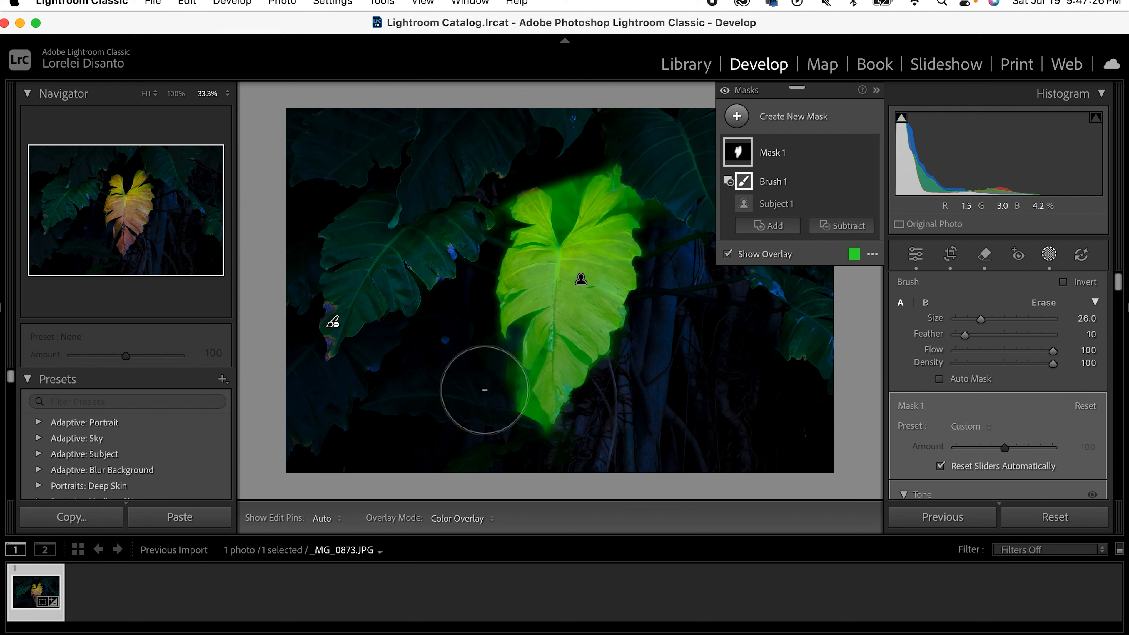
pyautogui.moveTo(489, 398); pyautogui.dragTo(517, 449)
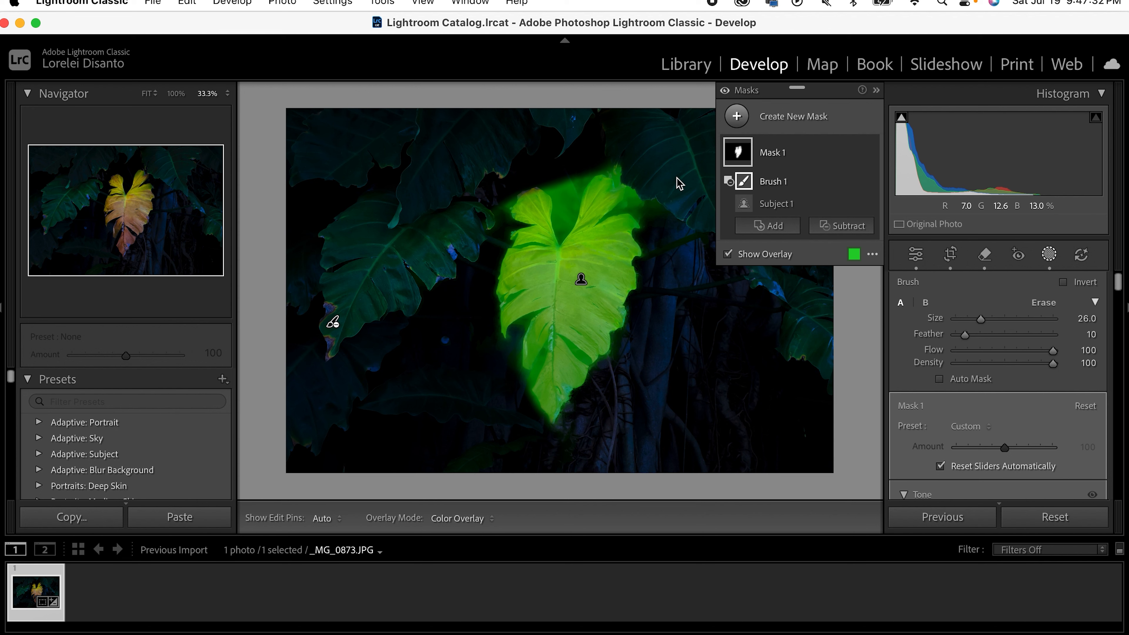
pyautogui.moveTo(668, 185); pyautogui.dragTo(643, 151)
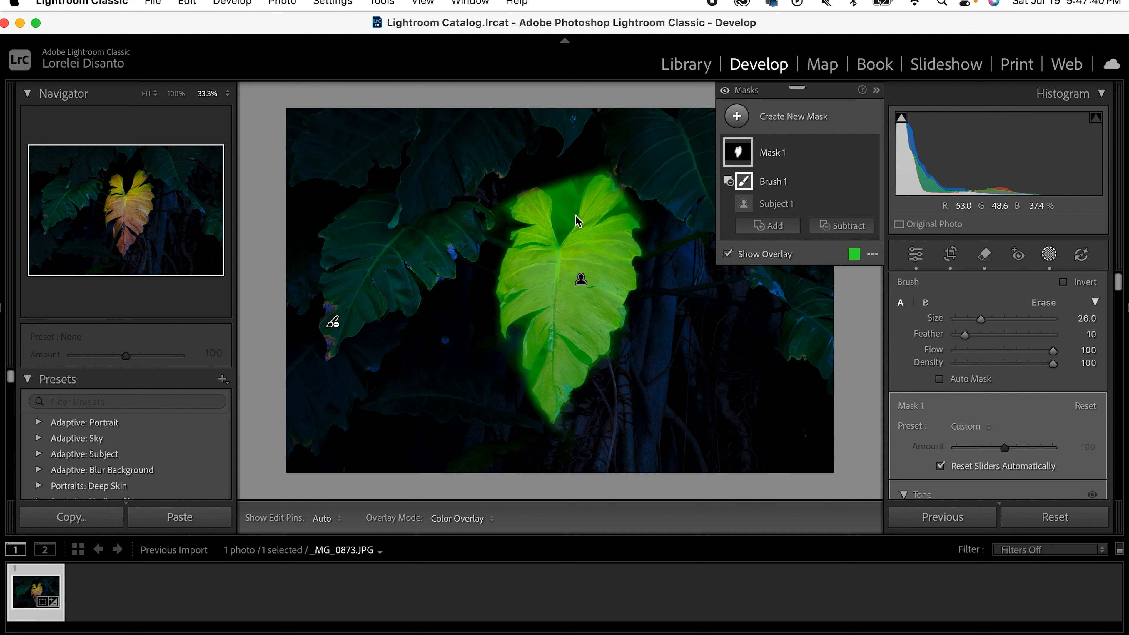
pyautogui.click(804, 167)
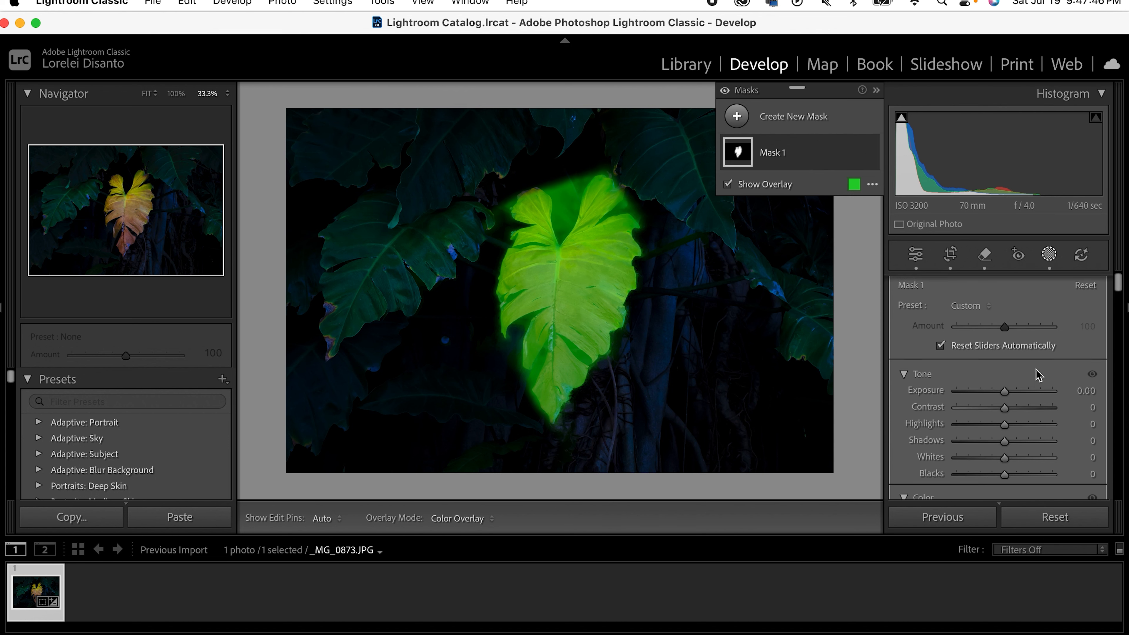
# Step: Set the leaf mask's Highlights to -4 and Shadows to 28
pyautogui.scroll(-1, 1036, 375)
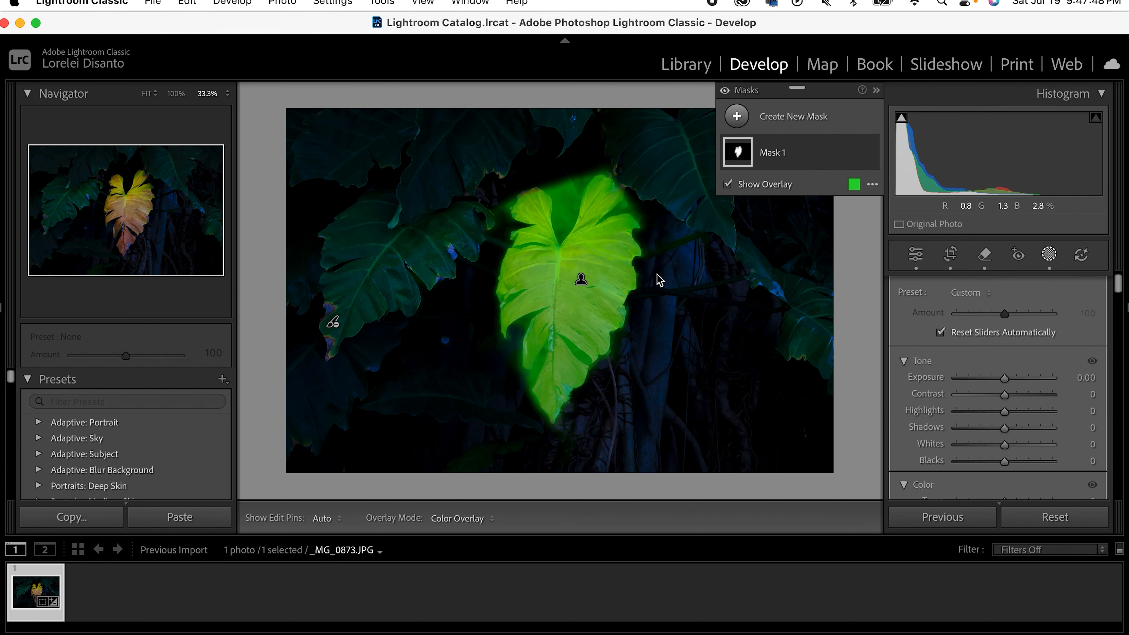
pyautogui.scroll(-4, 1017, 378)
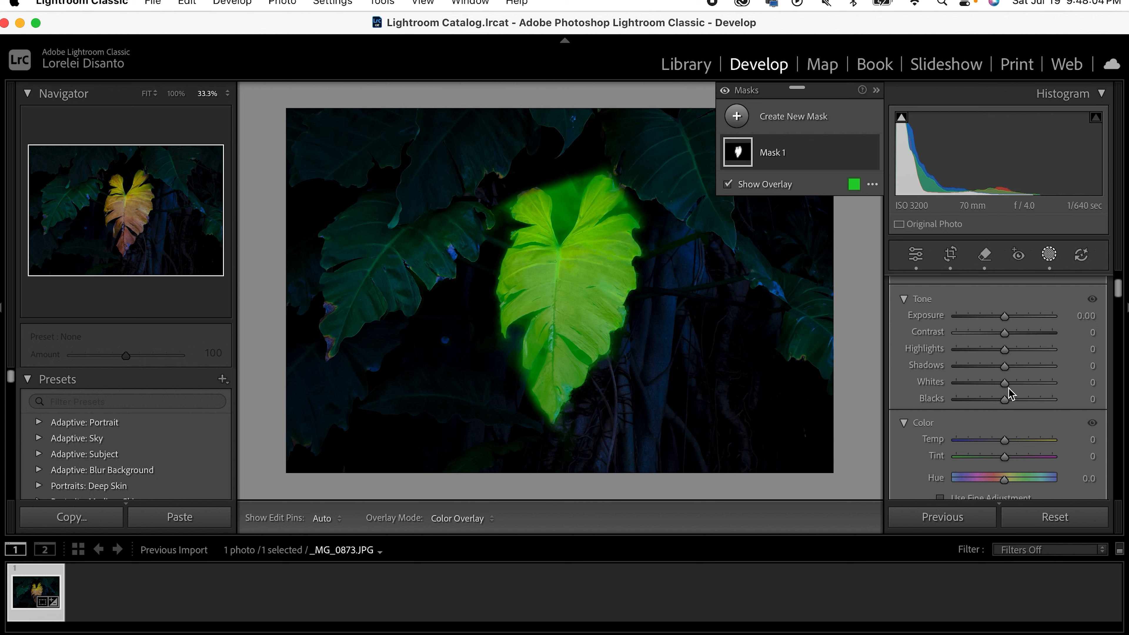
pyautogui.moveTo(1005, 316)
pyautogui.mouseDown()
pyautogui.moveTo(1034, 314)
pyautogui.moveTo(972, 321)
pyautogui.moveTo(1008, 319)
pyautogui.mouseUp()
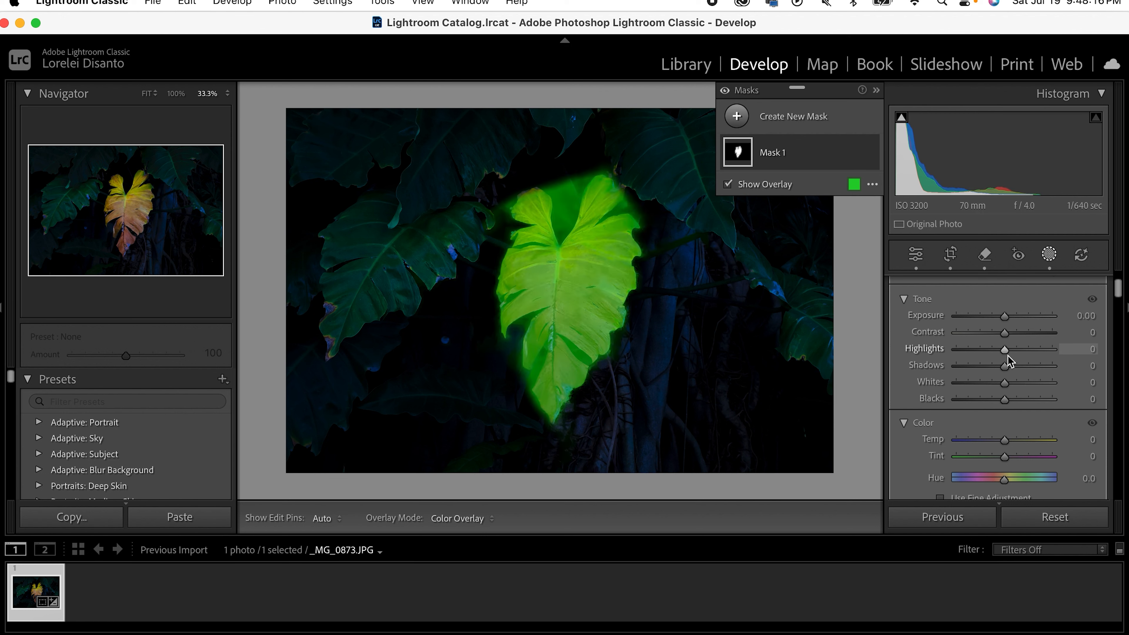
pyautogui.moveTo(1005, 351)
pyautogui.mouseDown()
pyautogui.moveTo(1022, 356)
pyautogui.moveTo(1003, 354)
pyautogui.mouseUp()
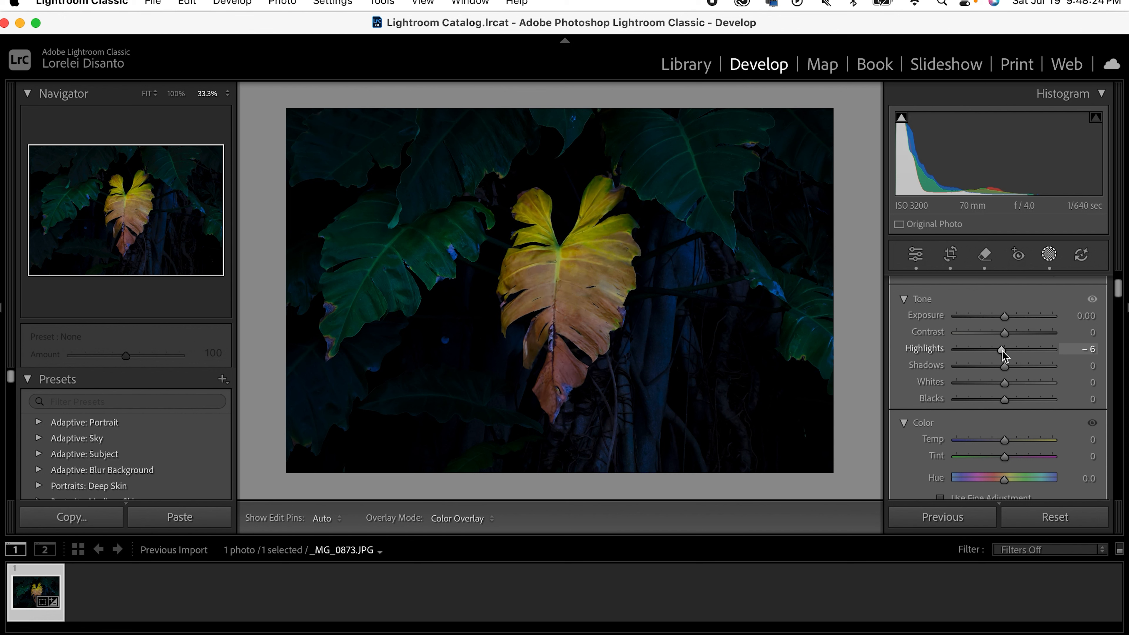
pyautogui.moveTo(1003, 355); pyautogui.dragTo(1007, 356)
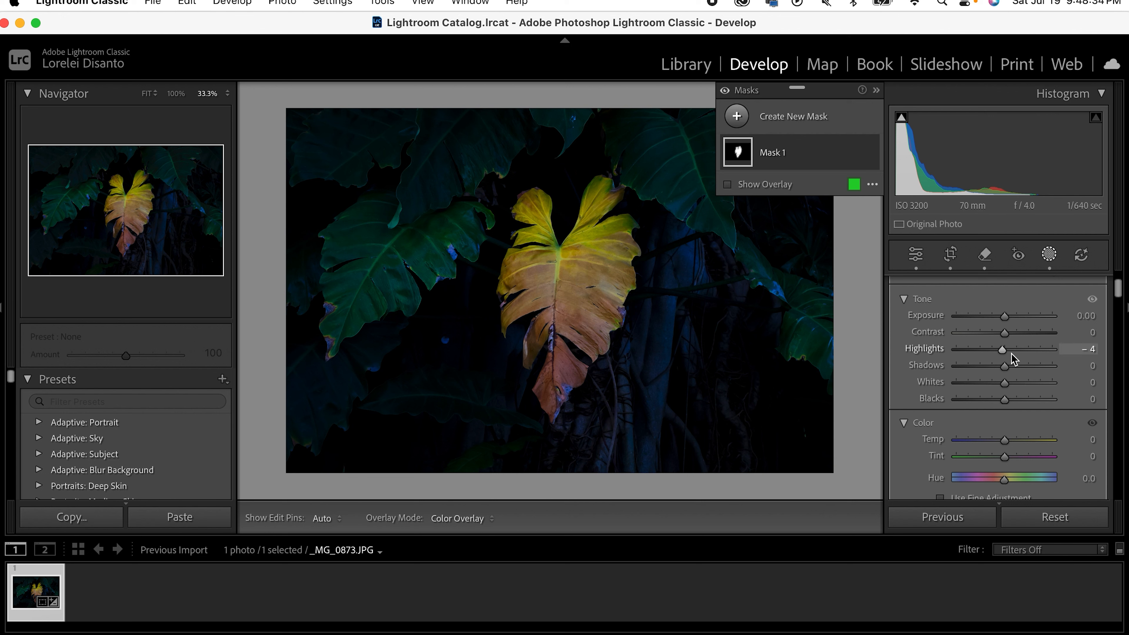
pyautogui.moveTo(1005, 366); pyautogui.dragTo(1020, 373)
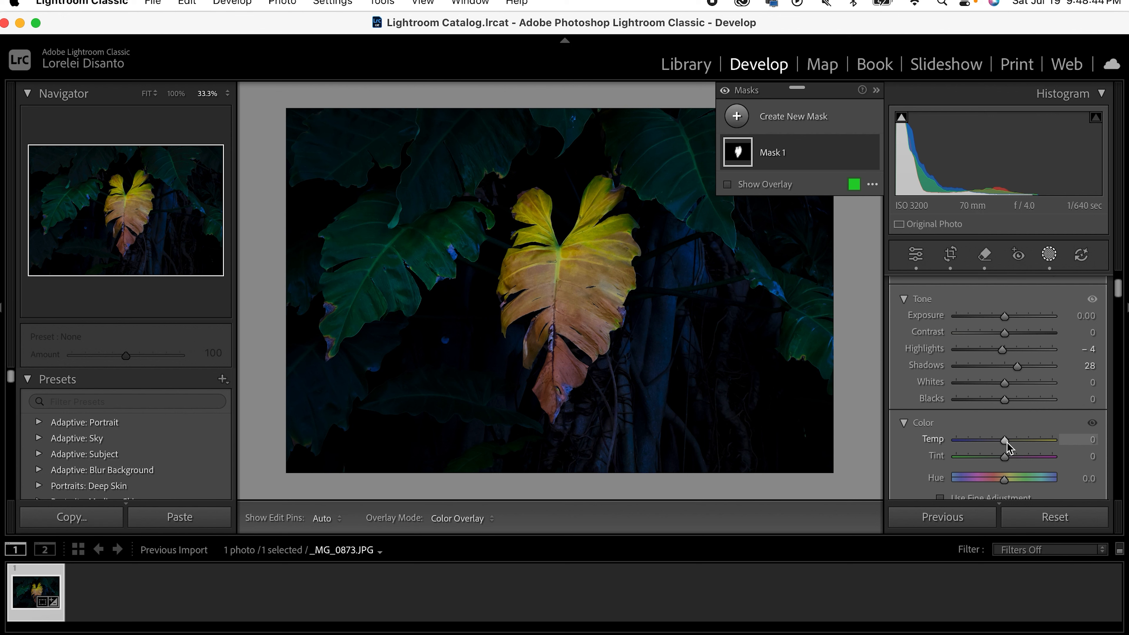
# Step: Try Blacks at 91 on the leaf mask, lower it, and set it back to 0
pyautogui.moveTo(1006, 403); pyautogui.dragTo(1049, 402)
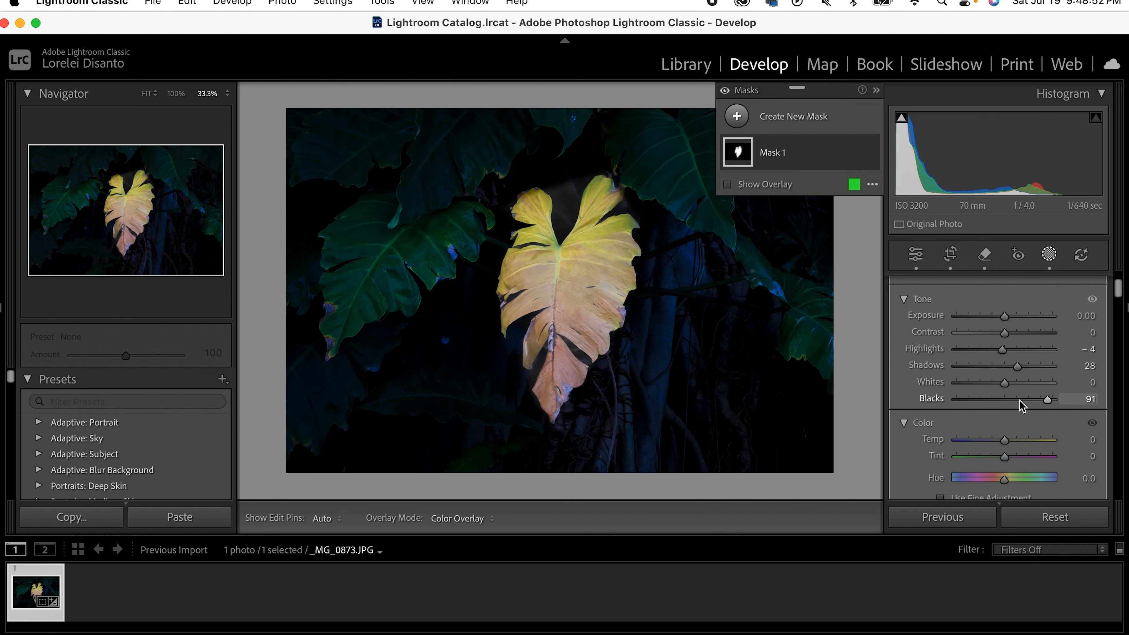
pyautogui.moveTo(1048, 402); pyautogui.dragTo(1008, 407)
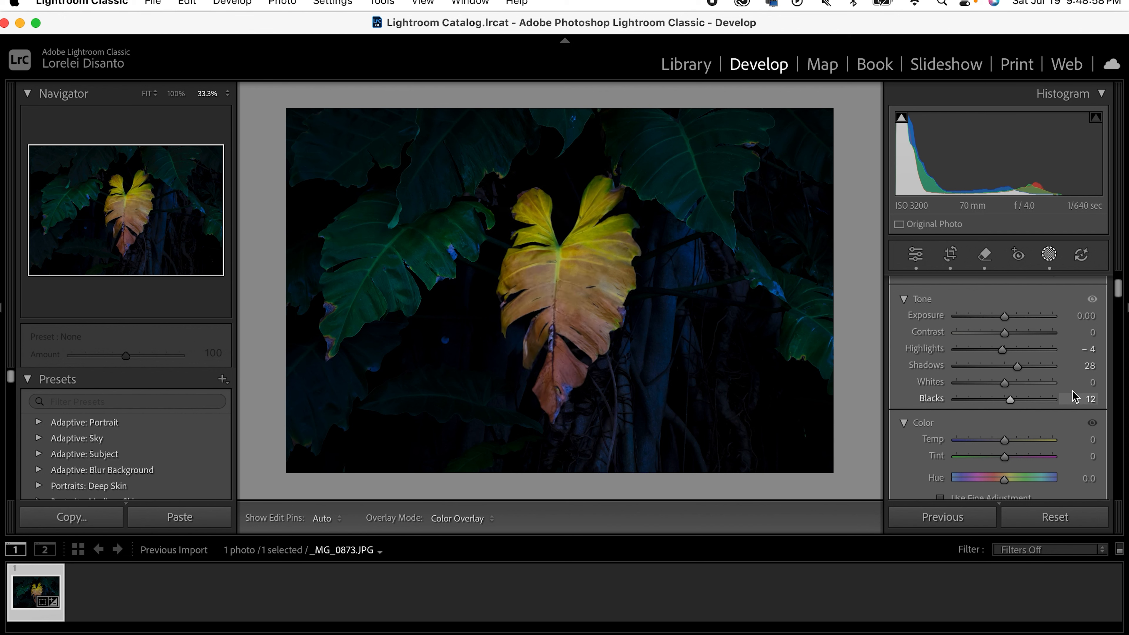
pyautogui.moveTo(1090, 401); pyautogui.dragTo(1093, 403)
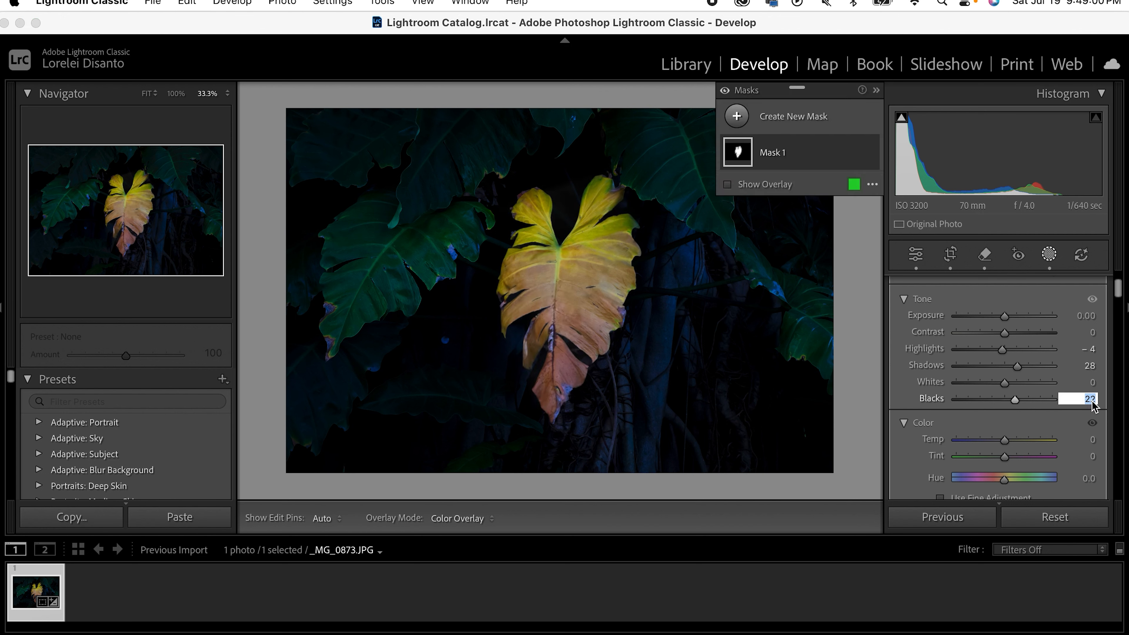
pyautogui.write('0')
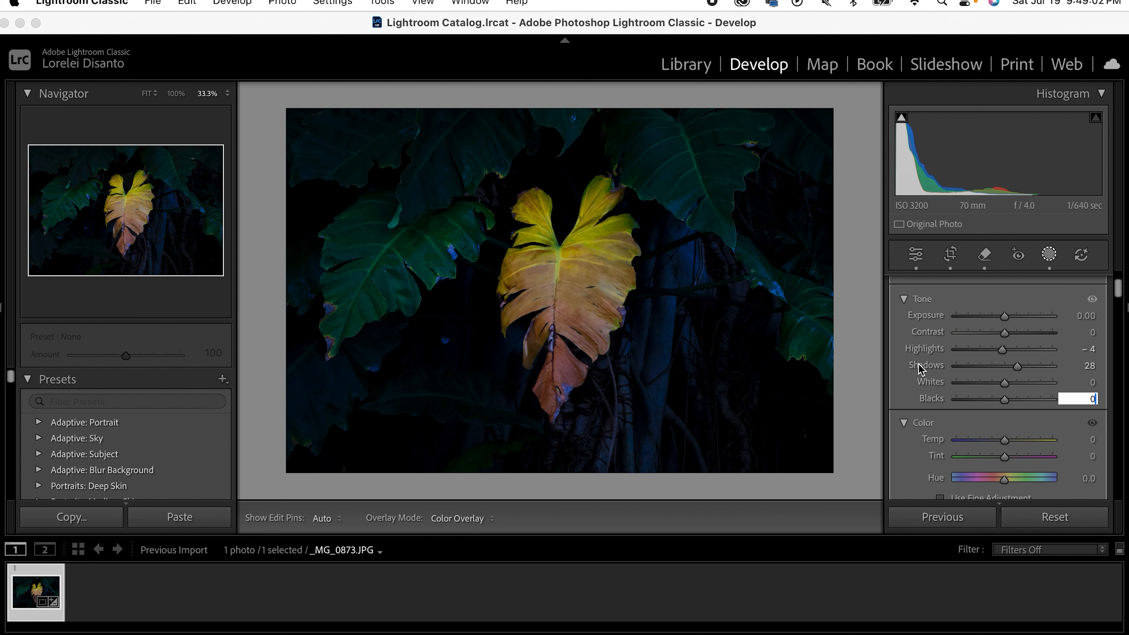
pyautogui.press('Return')
# Step: Try the leaf mask's Blacks at 63 and 66, resetting the slider to its default each time
pyautogui.moveTo(1003, 400); pyautogui.dragTo(1034, 401)
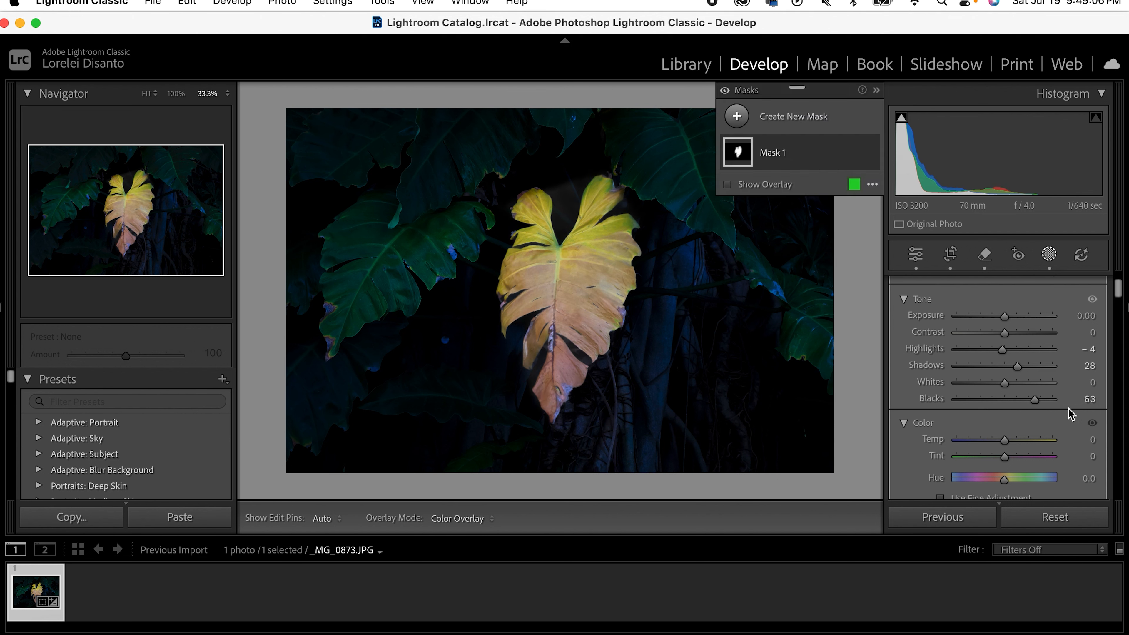
pyautogui.moveTo(1035, 400); pyautogui.dragTo(1033, 404)
pyautogui.doubleClick(1031, 400)
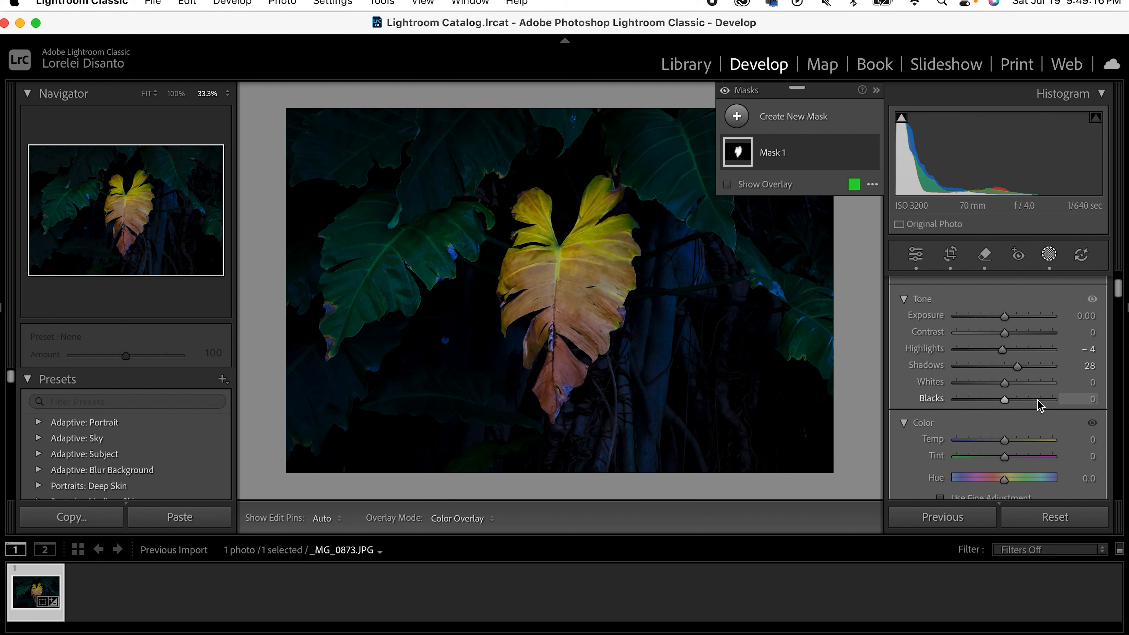
pyautogui.click(1036, 400)
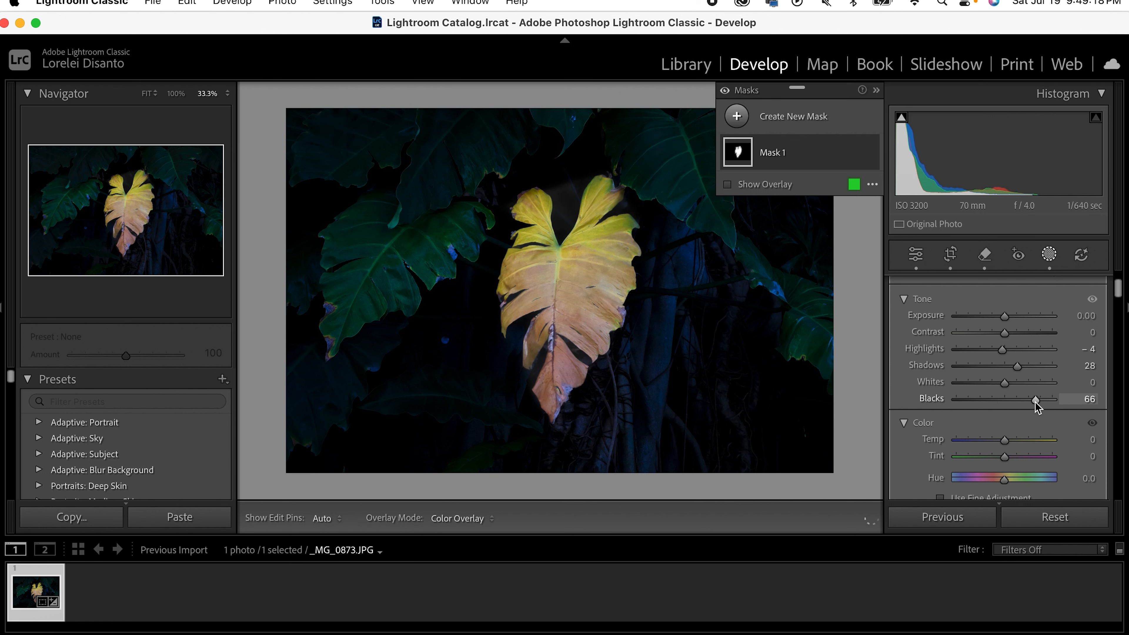
pyautogui.doubleClick(1036, 400)
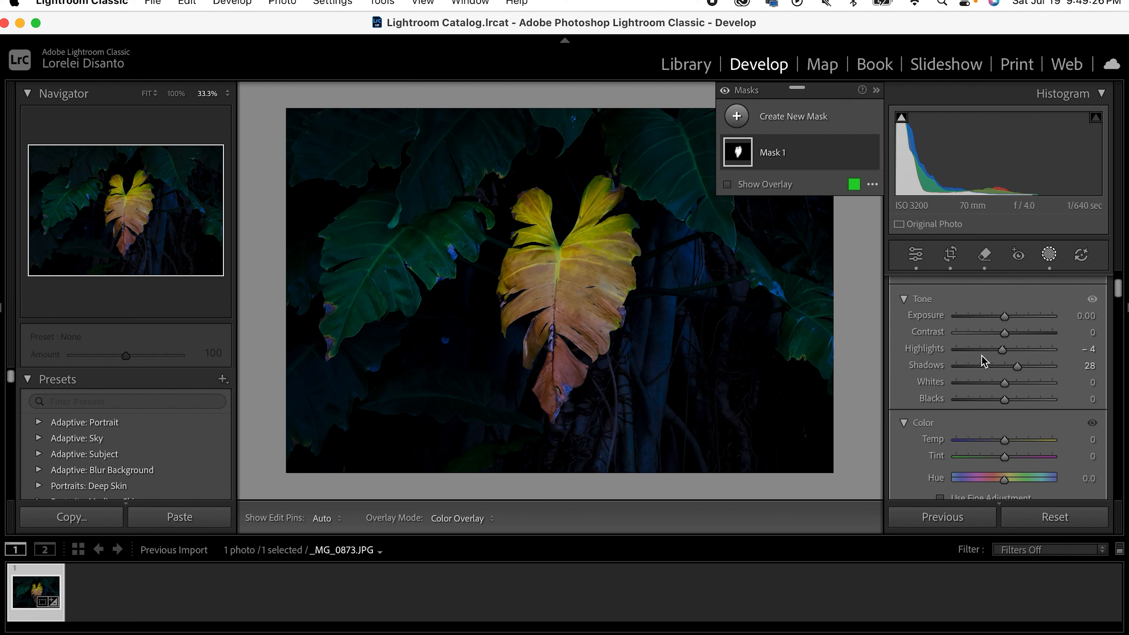
# Step: Warm the masked leaf by setting its Temp to 25
pyautogui.moveTo(1007, 440); pyautogui.dragTo(1017, 443)
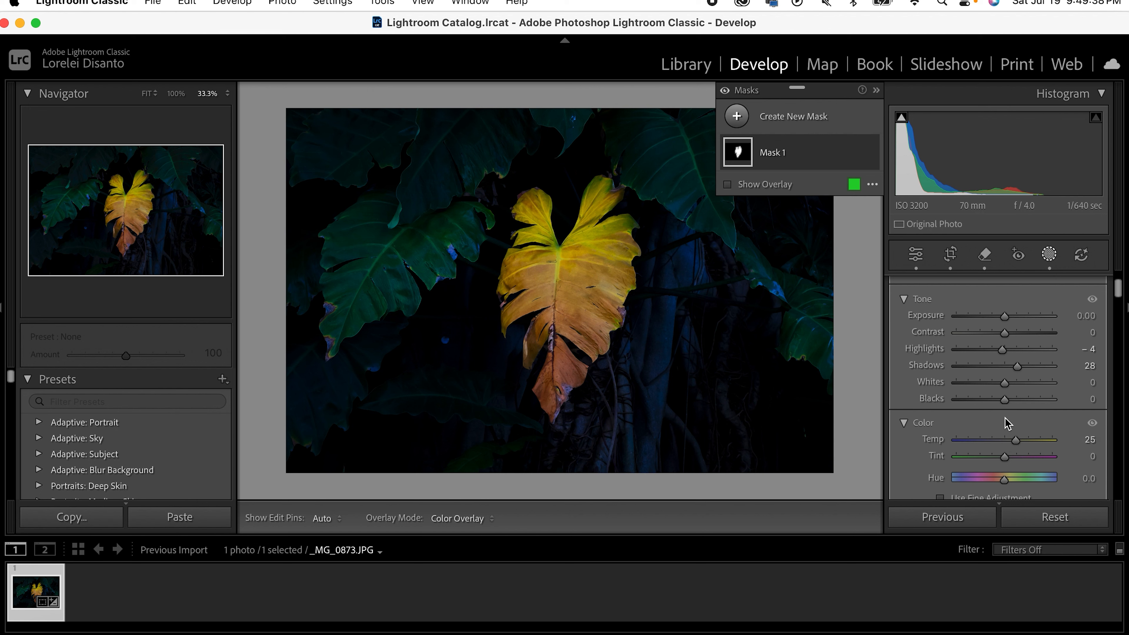
pyautogui.scroll(-5, 1005, 417)
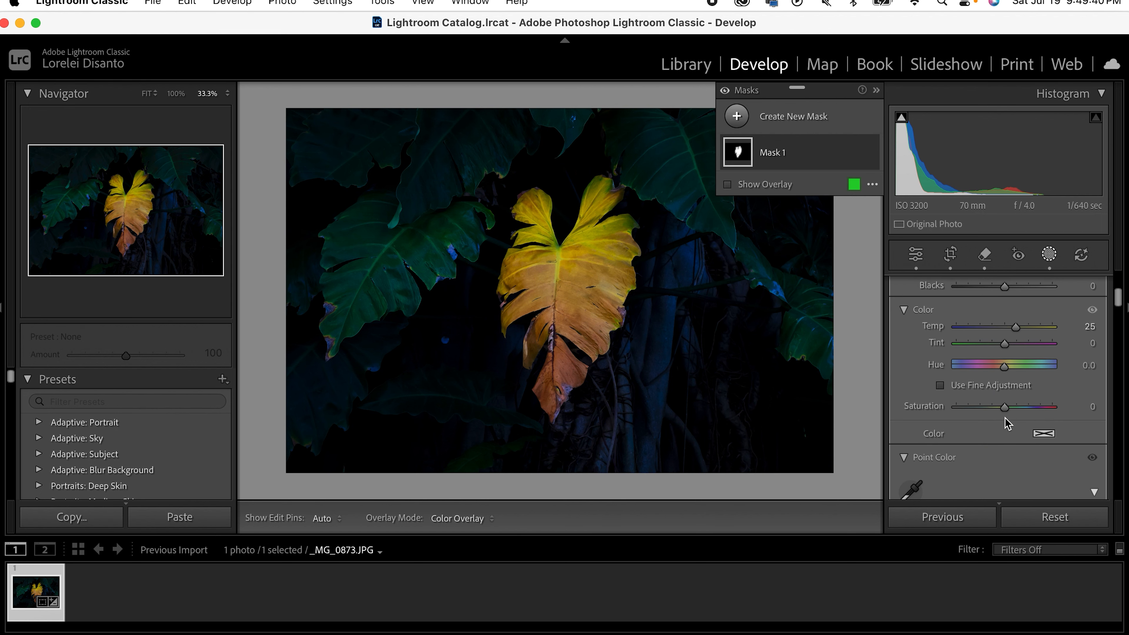
# Step: Show the mask overlay, add a radial gradient mask as a tall oval, and centre it over the yellow leaf
pyautogui.click(727, 184)
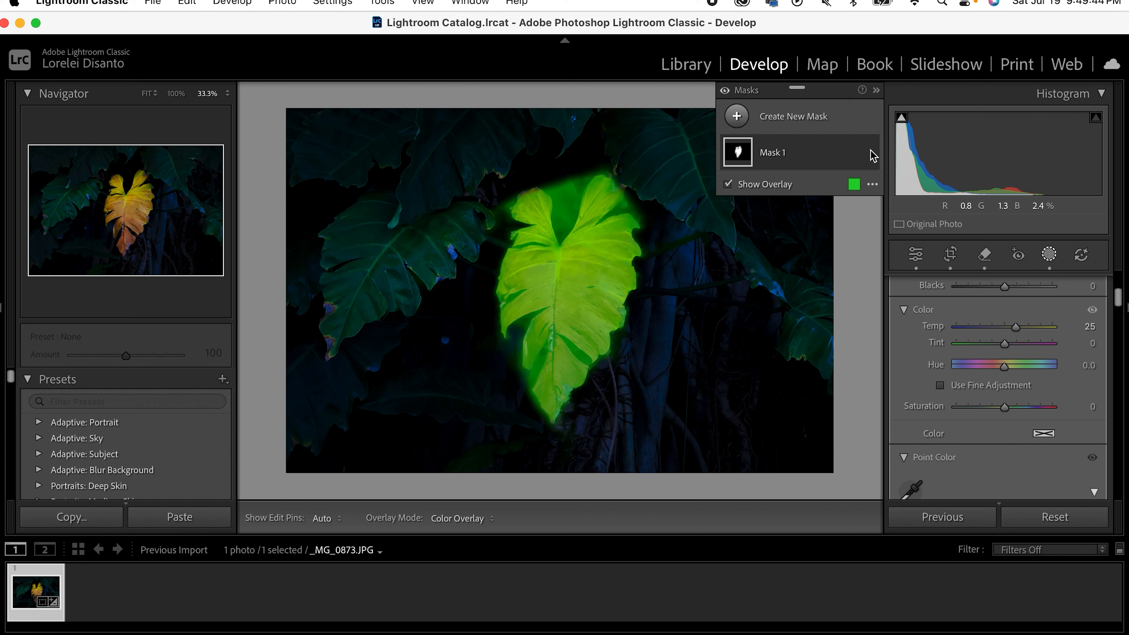
pyautogui.moveTo(817, 162)
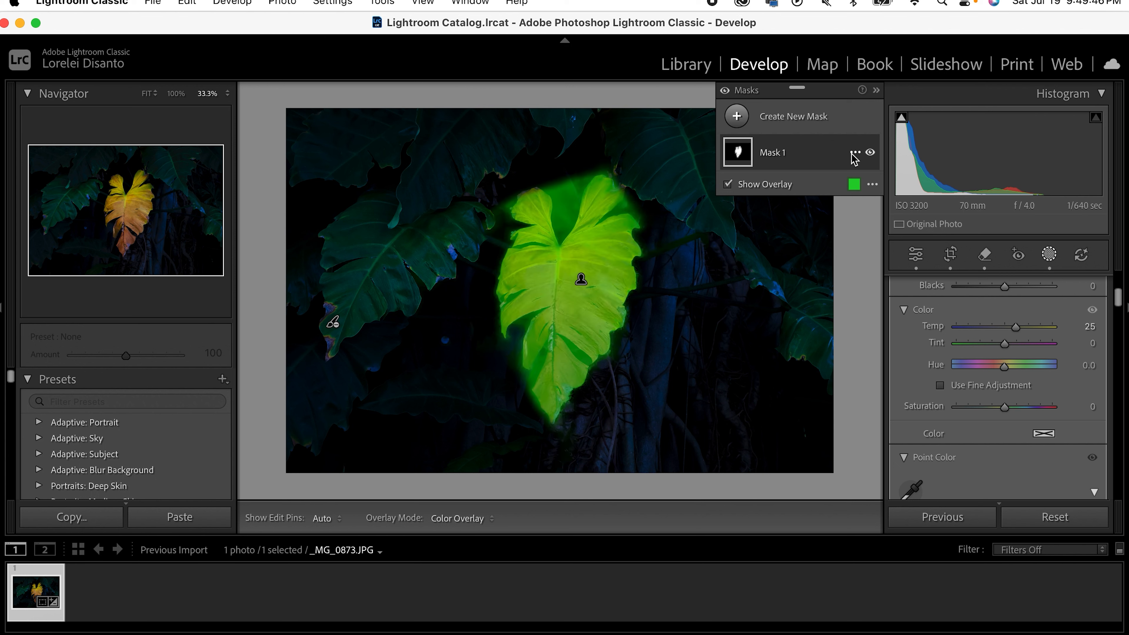
pyautogui.click(738, 117)
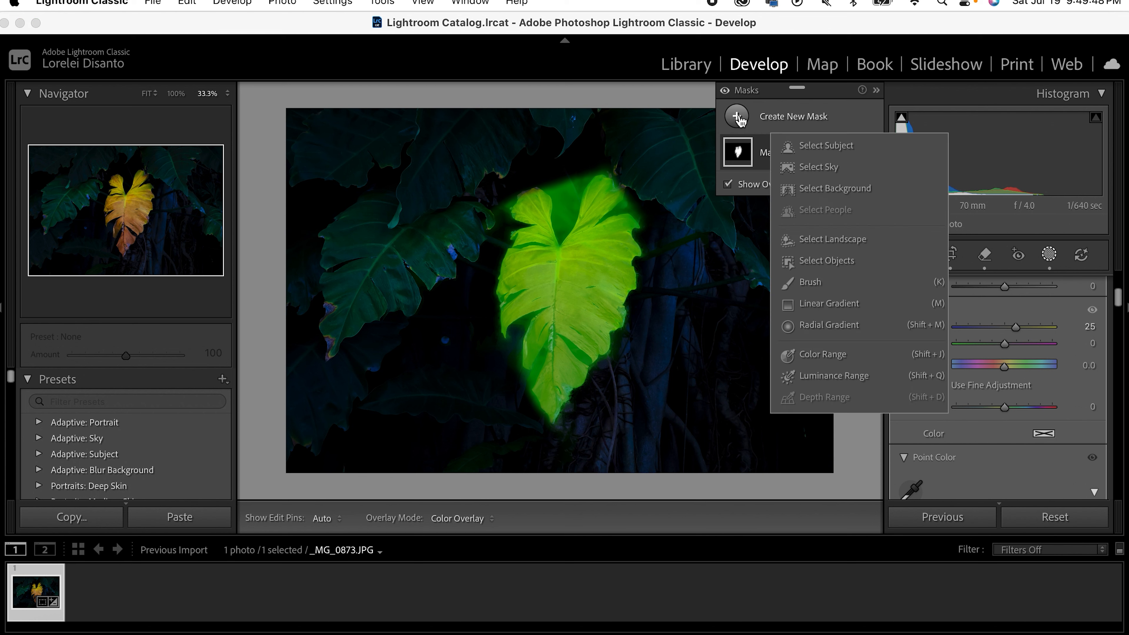
pyautogui.click(820, 328)
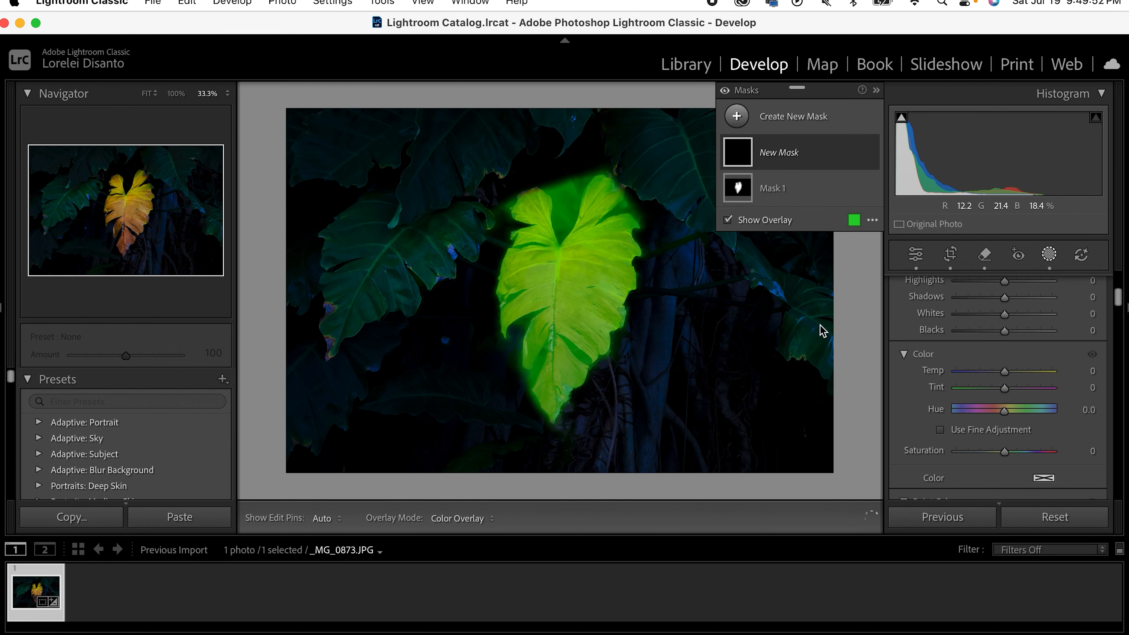
pyautogui.click(501, 190)
pyautogui.moveTo(552, 252); pyautogui.dragTo(623, 344)
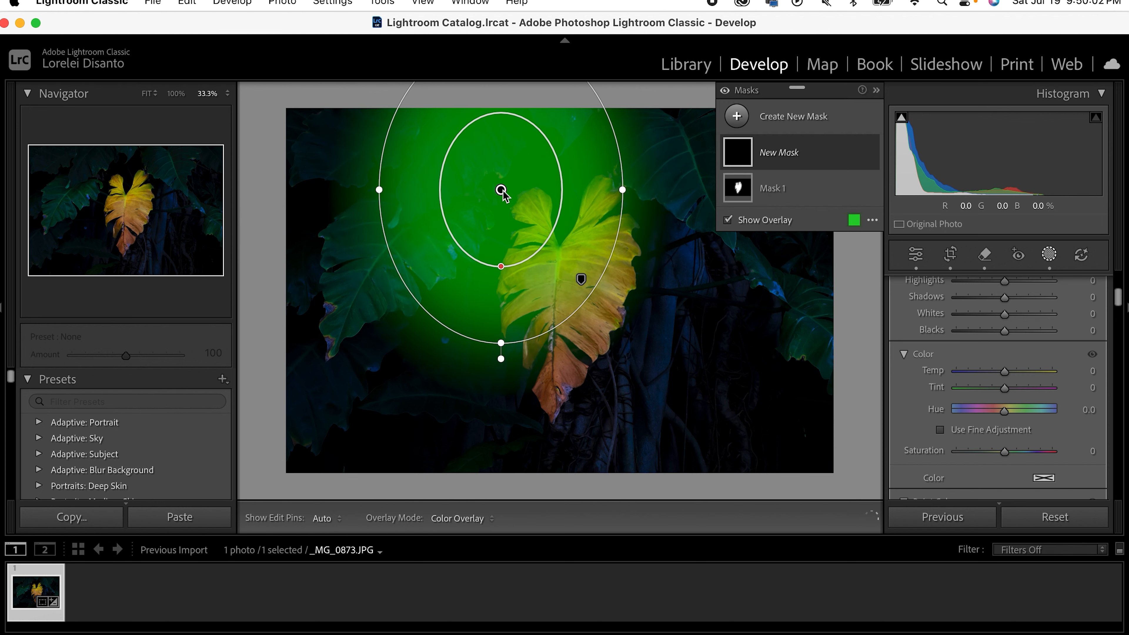
pyautogui.moveTo(501, 190); pyautogui.dragTo(562, 289)
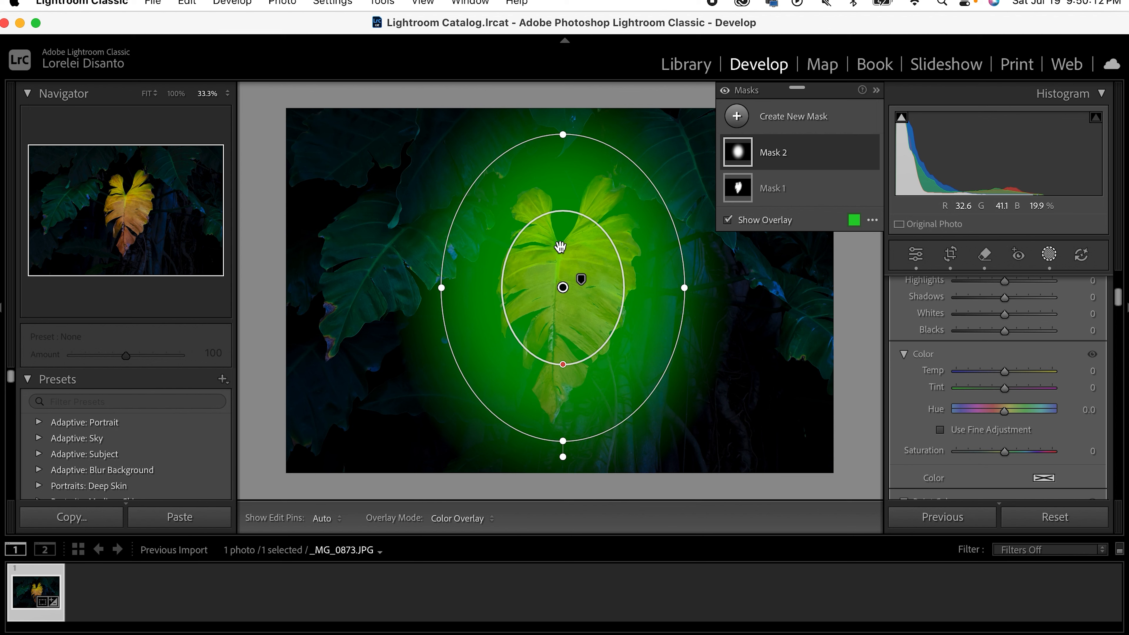
# Step: Create an inverted duplicate of the radial gradient mask, Mask 2
pyautogui.click(803, 160)
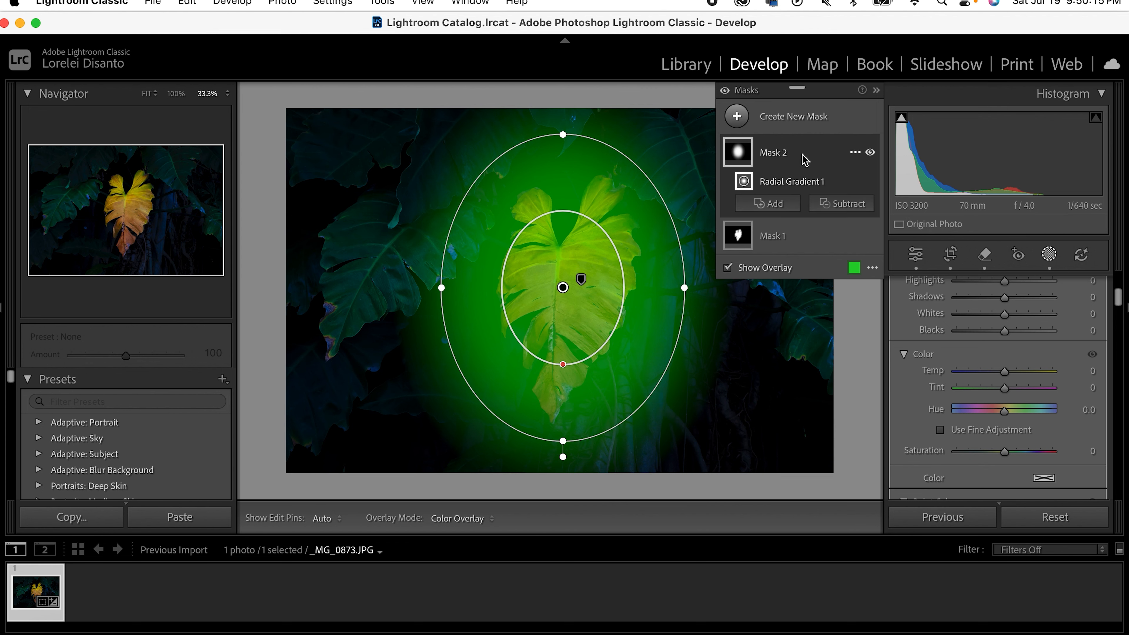
pyautogui.click(854, 152)
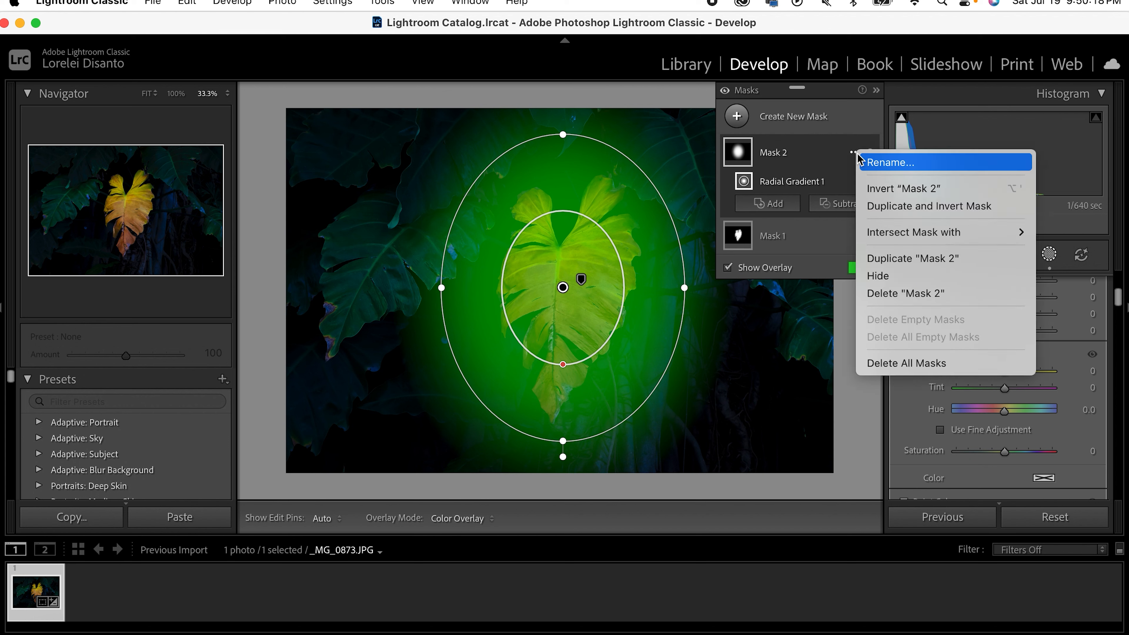
pyautogui.click(872, 211)
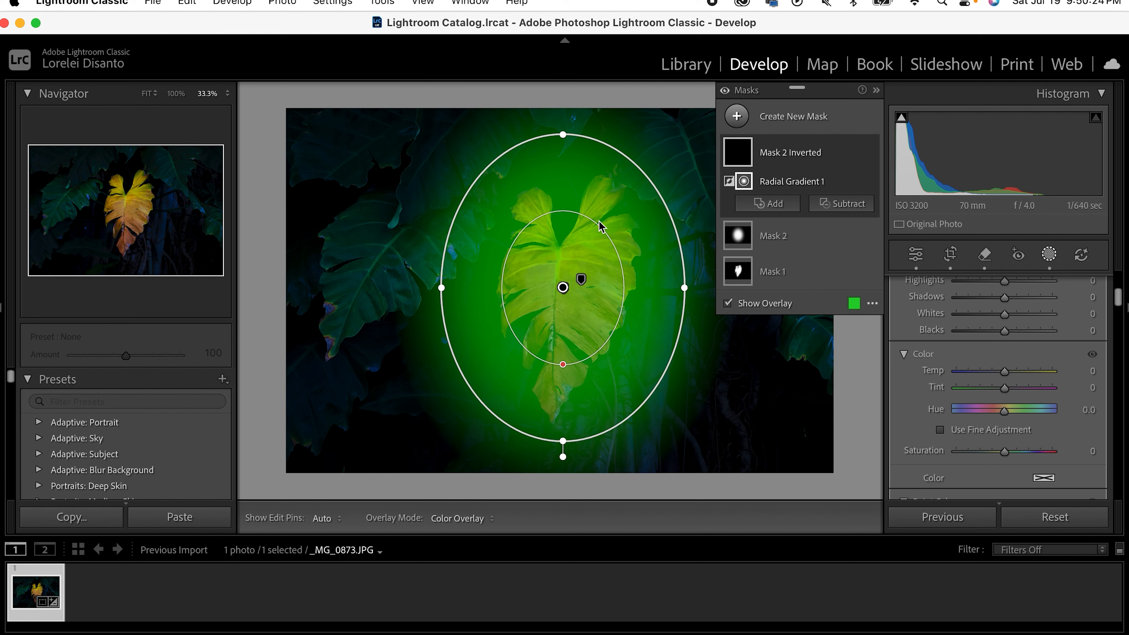
# Step: Delete the original Mask 2 and select Mask 2 Inverted for editing
pyautogui.moveTo(799, 246)
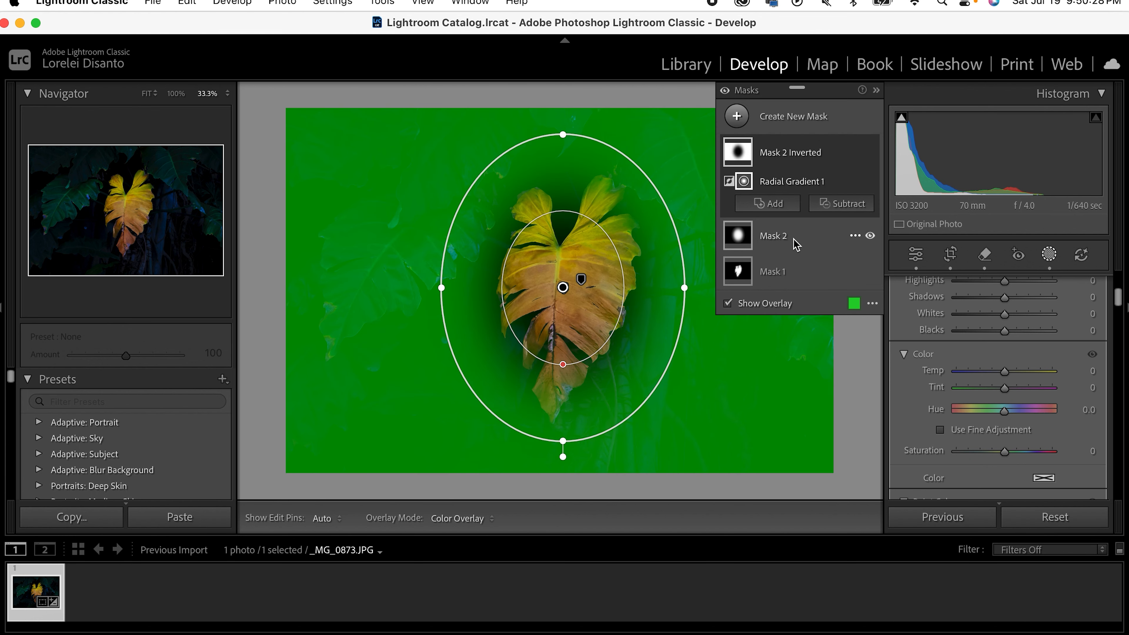
pyautogui.click(795, 244)
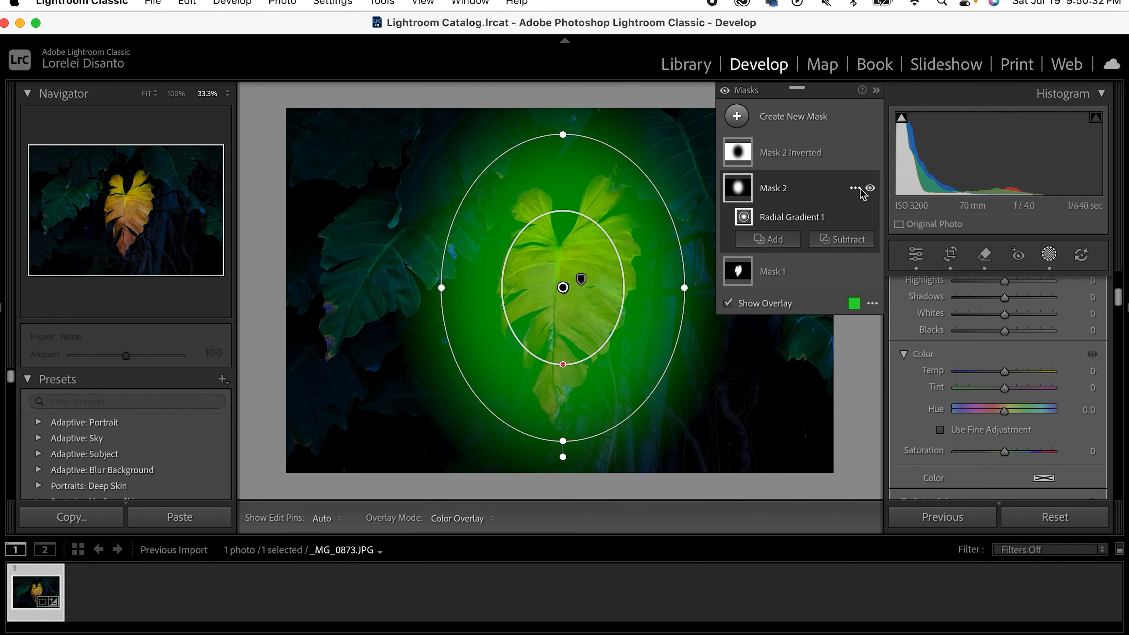
pyautogui.click(855, 188)
pyautogui.click(909, 329)
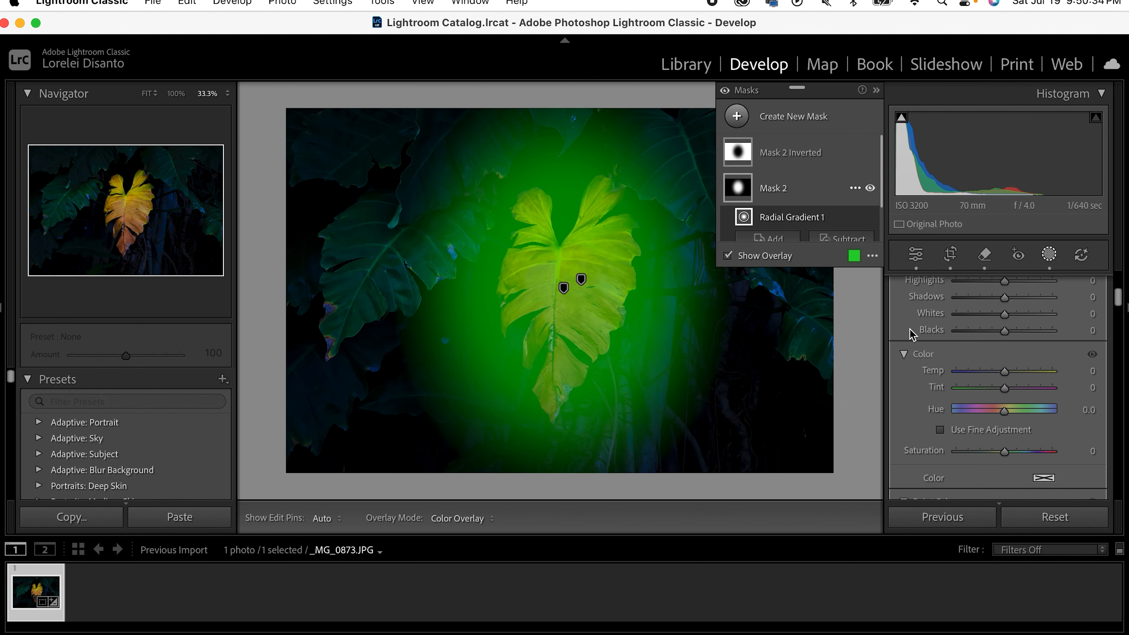
pyautogui.click(788, 161)
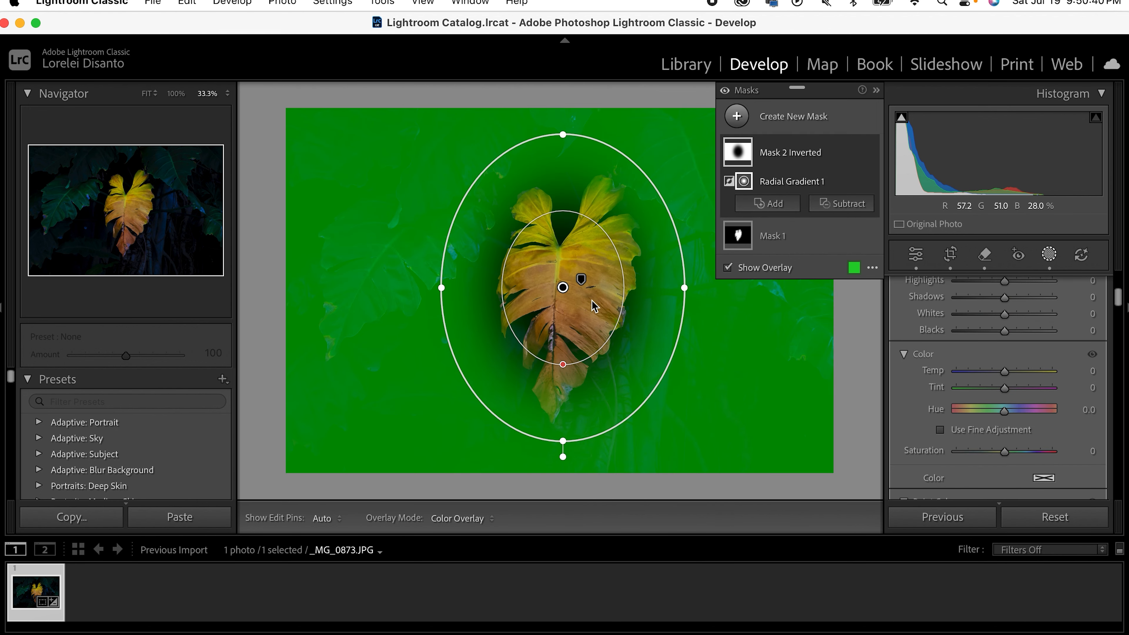
# Step: Enlarge the inverted radial gradient's oval in width and height, extending it vertically to about the photo's upper and lower edges
pyautogui.scroll(5, 1001, 344)
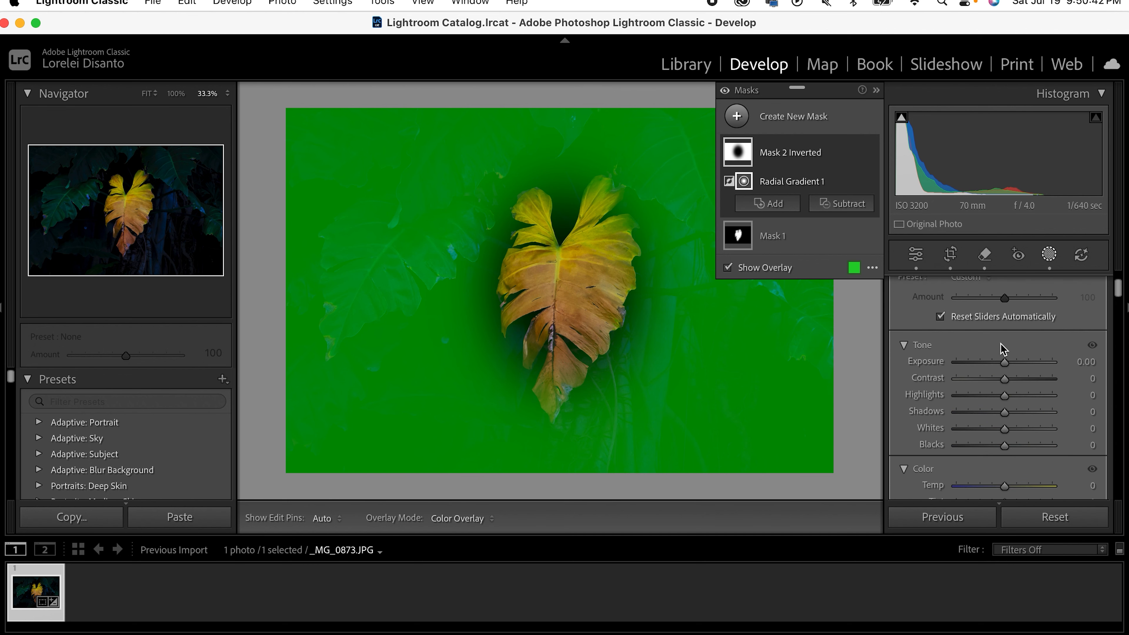
pyautogui.scroll(3, 1001, 349)
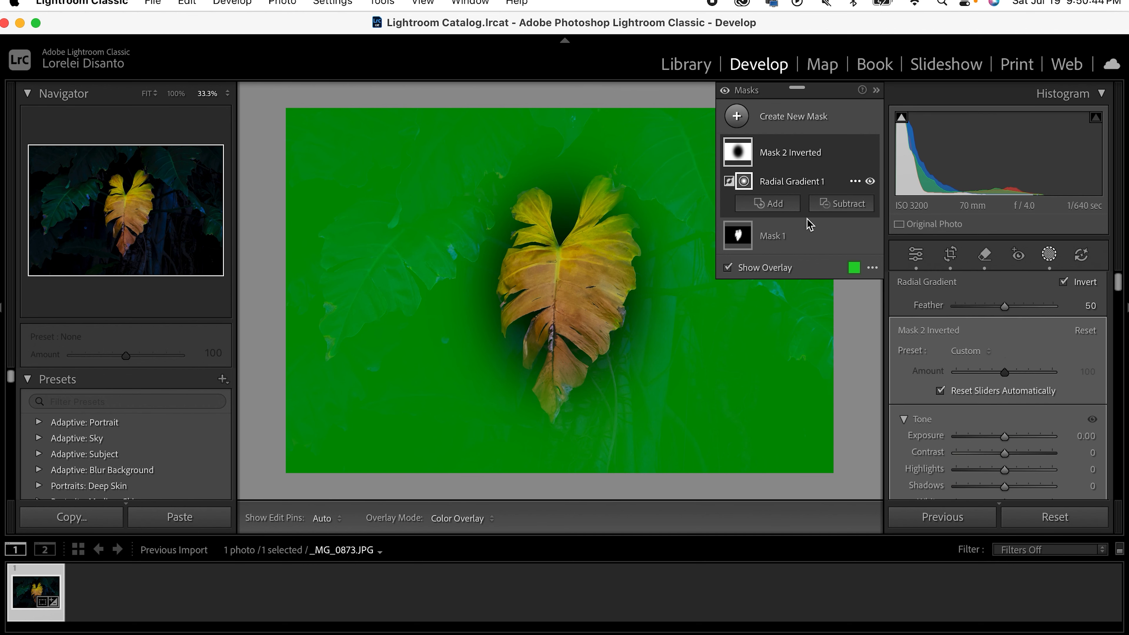
pyautogui.click(796, 236)
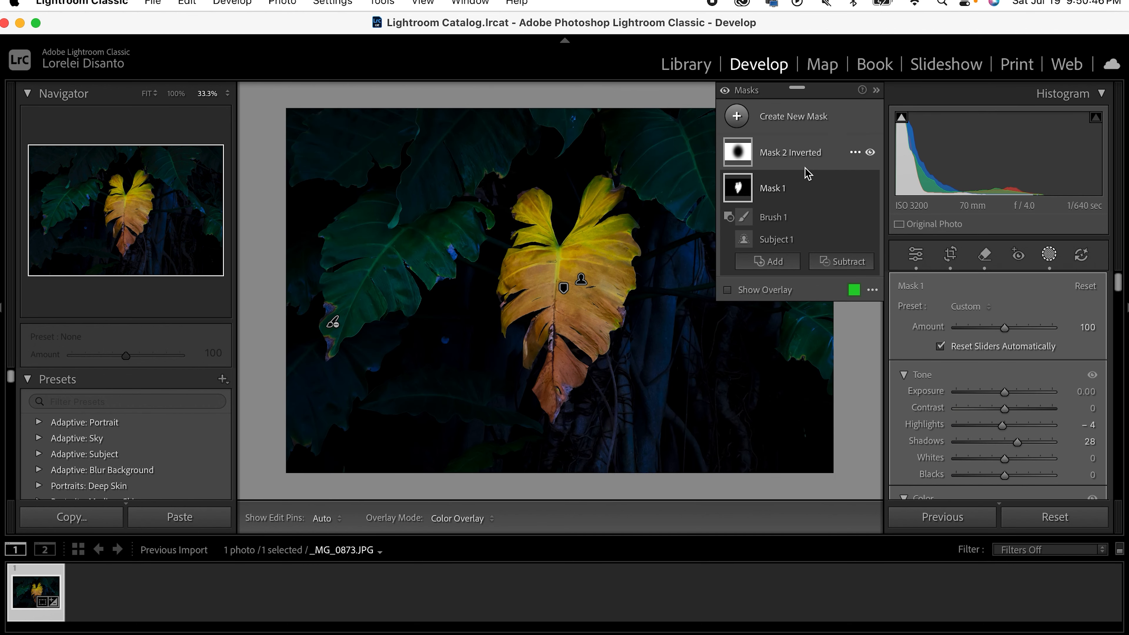
pyautogui.click(813, 164)
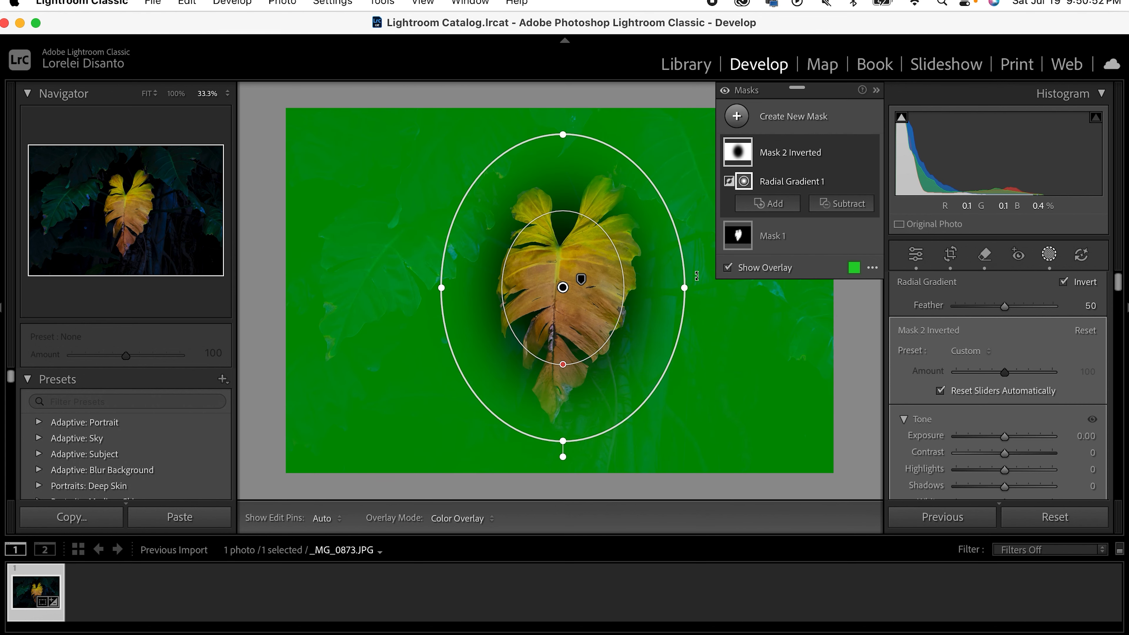
pyautogui.moveTo(684, 288); pyautogui.dragTo(705, 289)
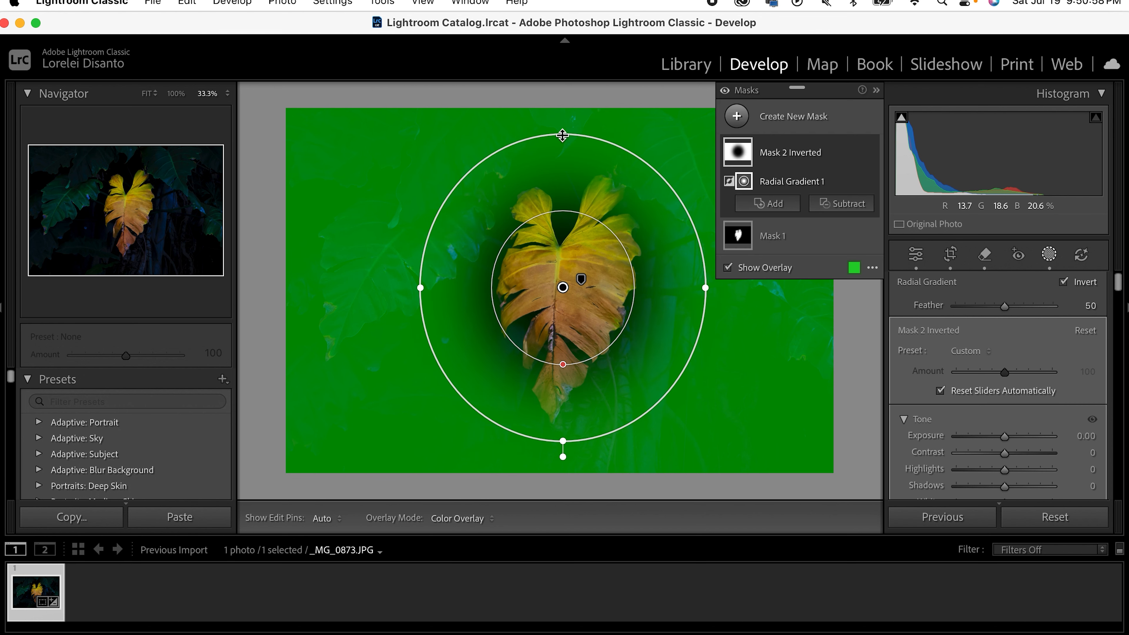
pyautogui.moveTo(562, 135); pyautogui.dragTo(565, 109)
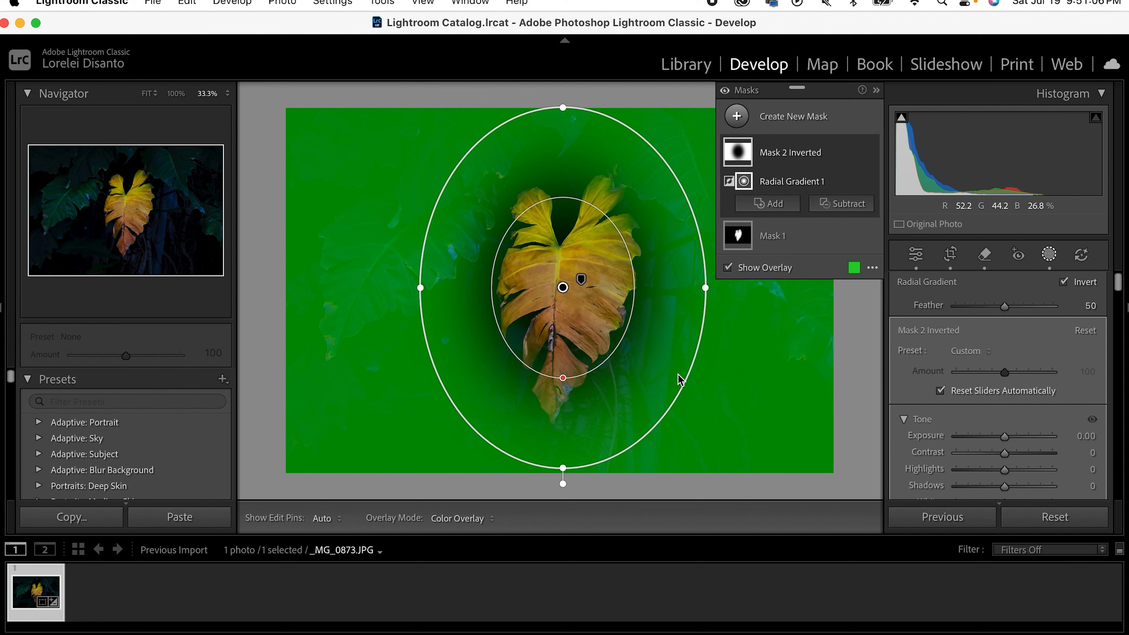
# Step: Try Exposure at -3.81 and -1.29 on Mask 2 Inverted, then reset it to 0
pyautogui.scroll(-1, 934, 383)
pyautogui.scroll(-3, 933, 383)
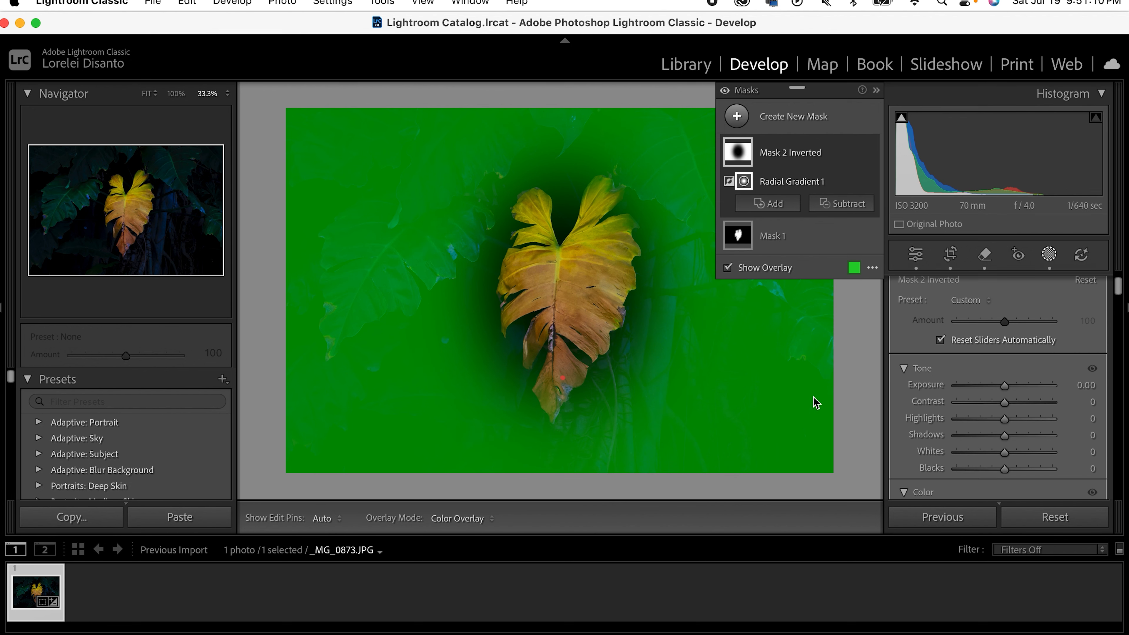
pyautogui.moveTo(1005, 386); pyautogui.dragTo(960, 391)
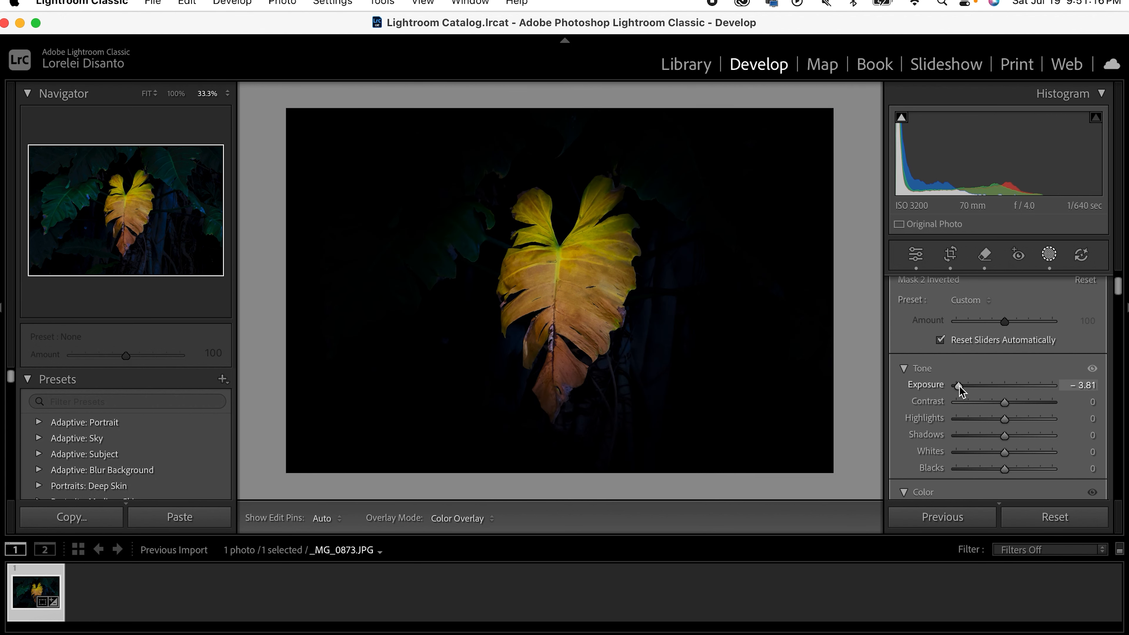
pyautogui.moveTo(989, 389); pyautogui.dragTo(989, 387)
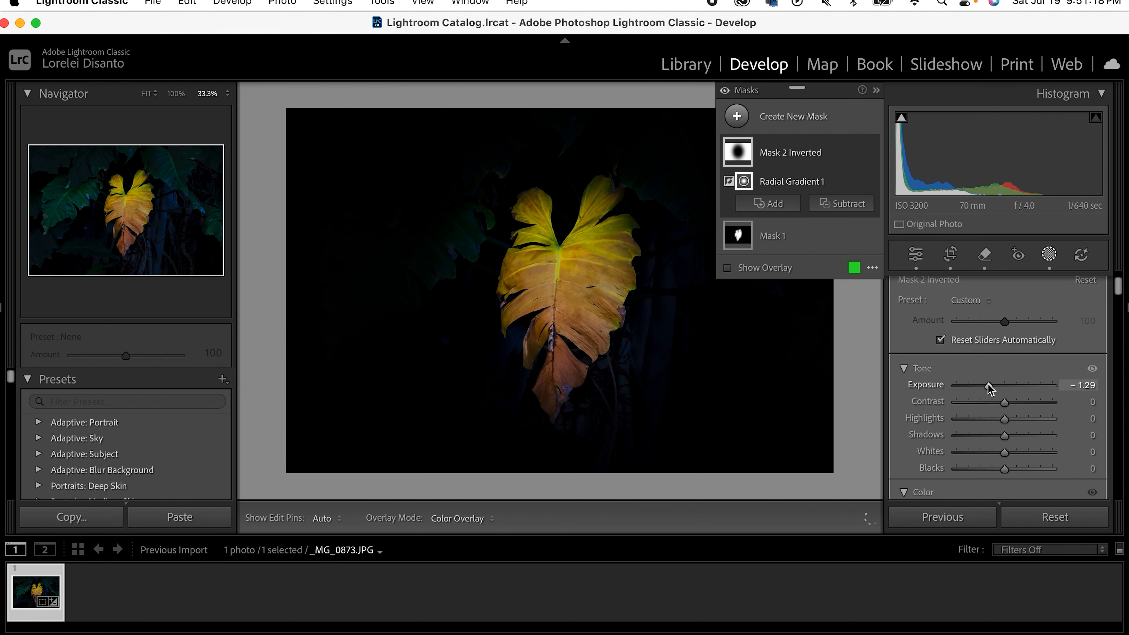
pyautogui.doubleClick(989, 385)
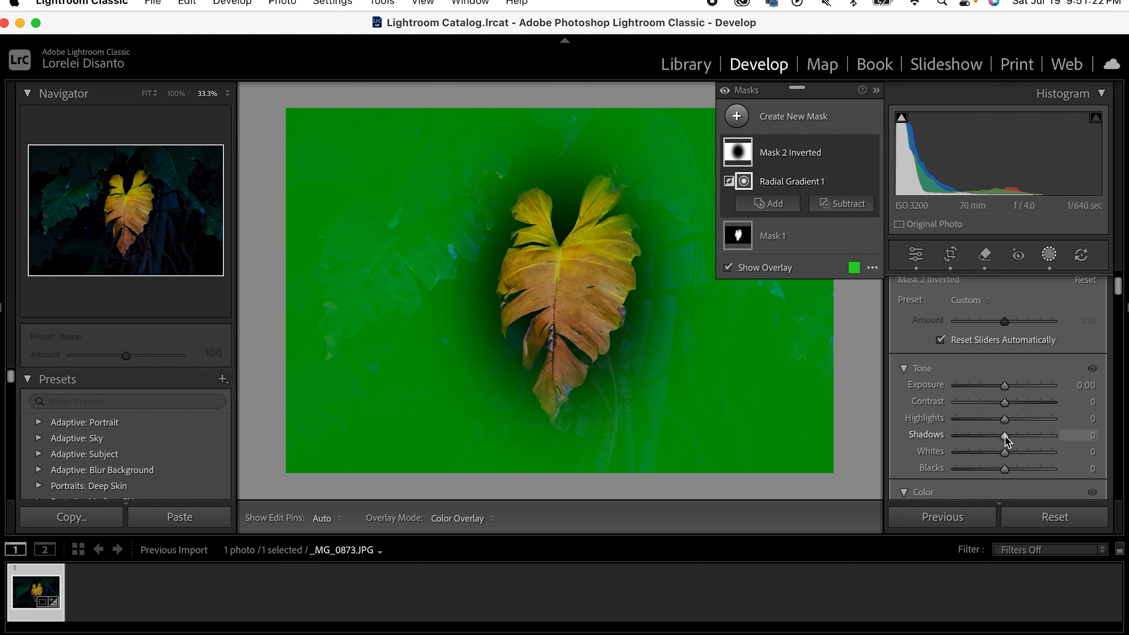
# Step: Hide the mask overlay and set Mask 2 Inverted's Highlights to -31 and Whites to -35
pyautogui.click(726, 268)
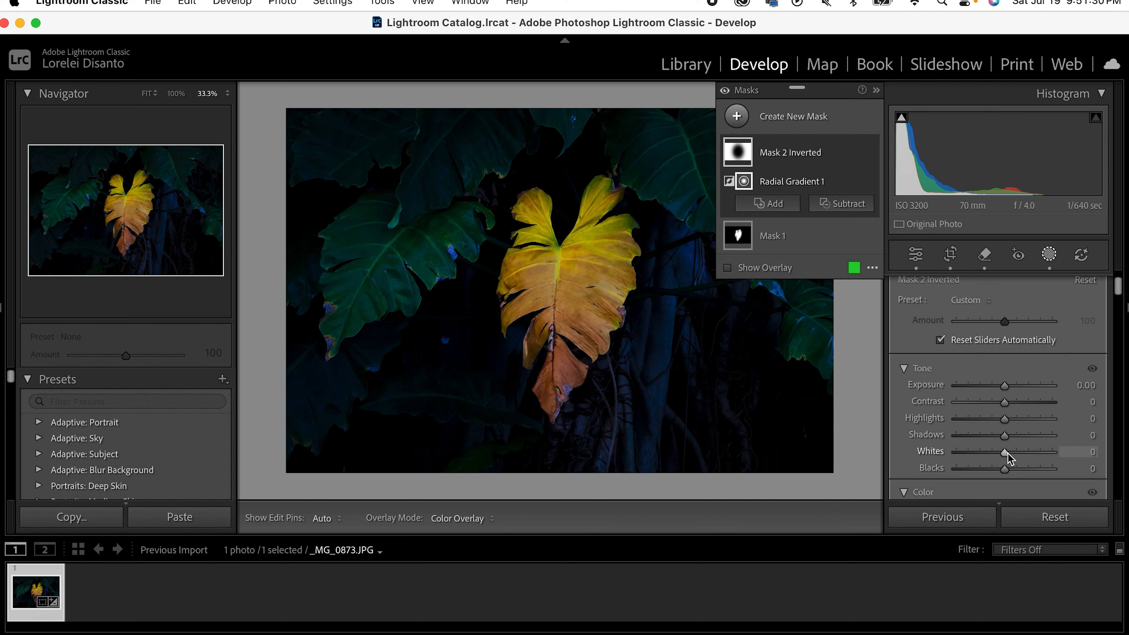
pyautogui.moveTo(710, 249)
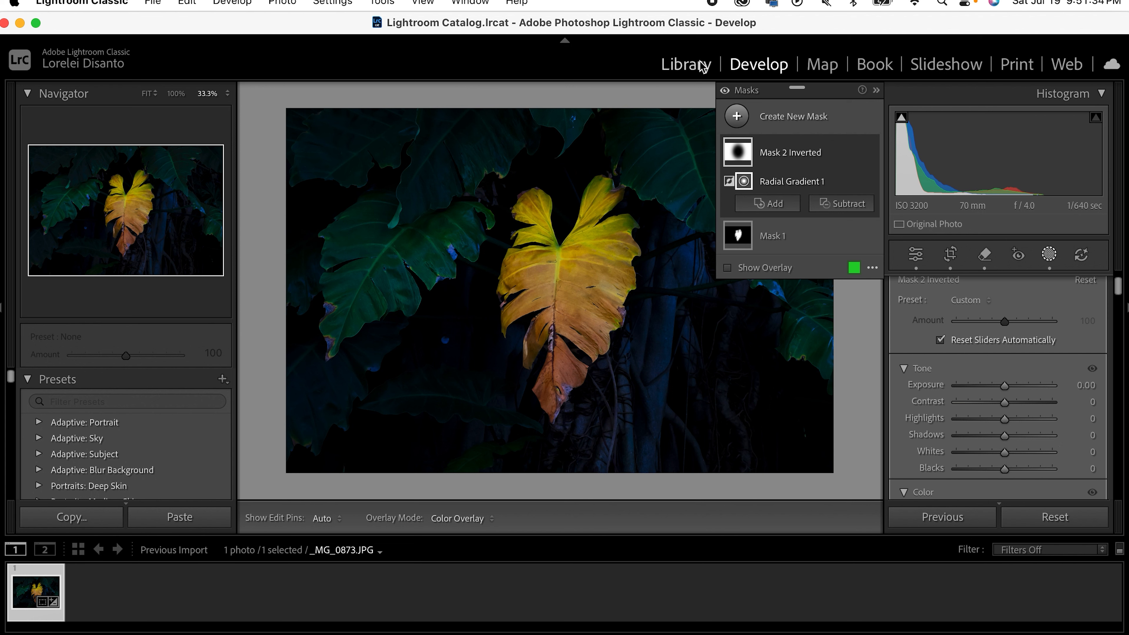
pyautogui.moveTo(685, 119)
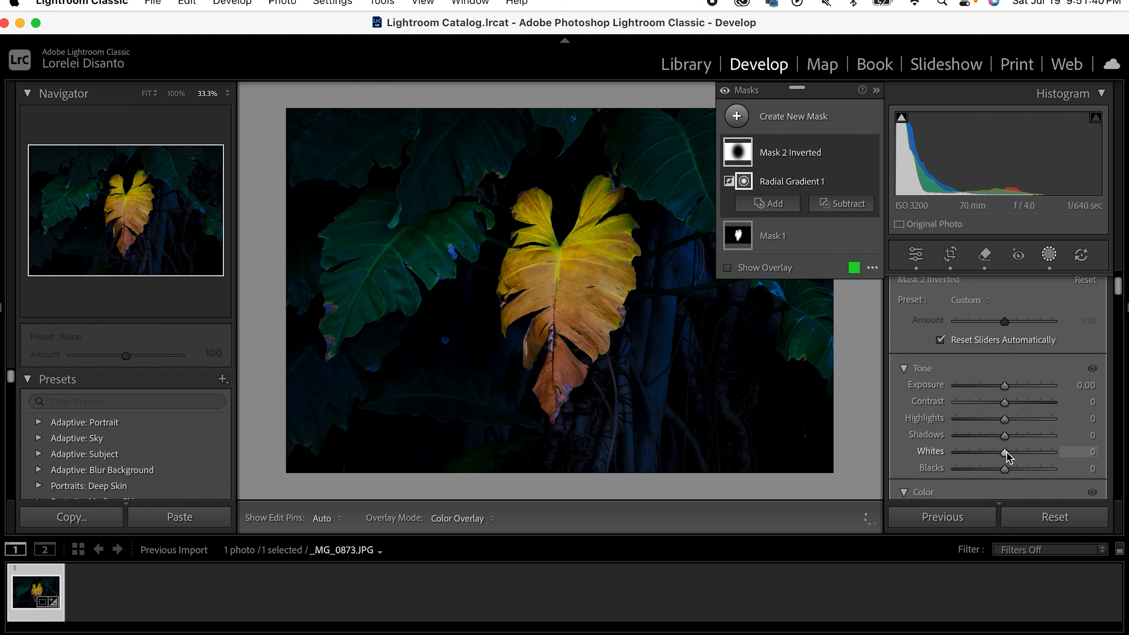
pyautogui.moveTo(1004, 418); pyautogui.dragTo(1019, 420)
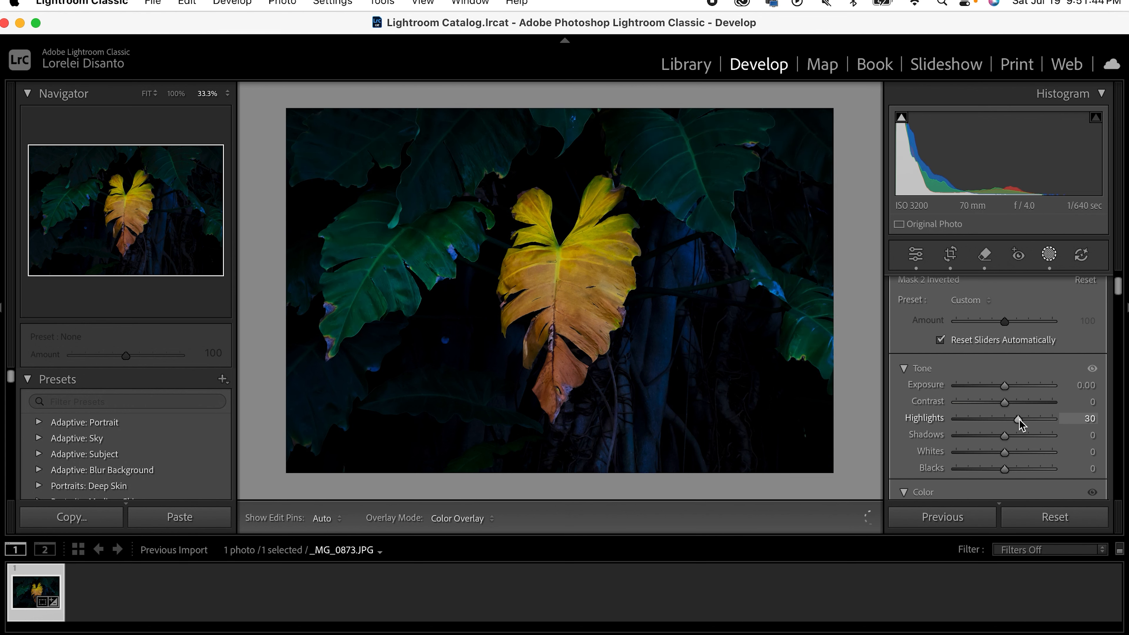
pyautogui.moveTo(1019, 420); pyautogui.dragTo(990, 427)
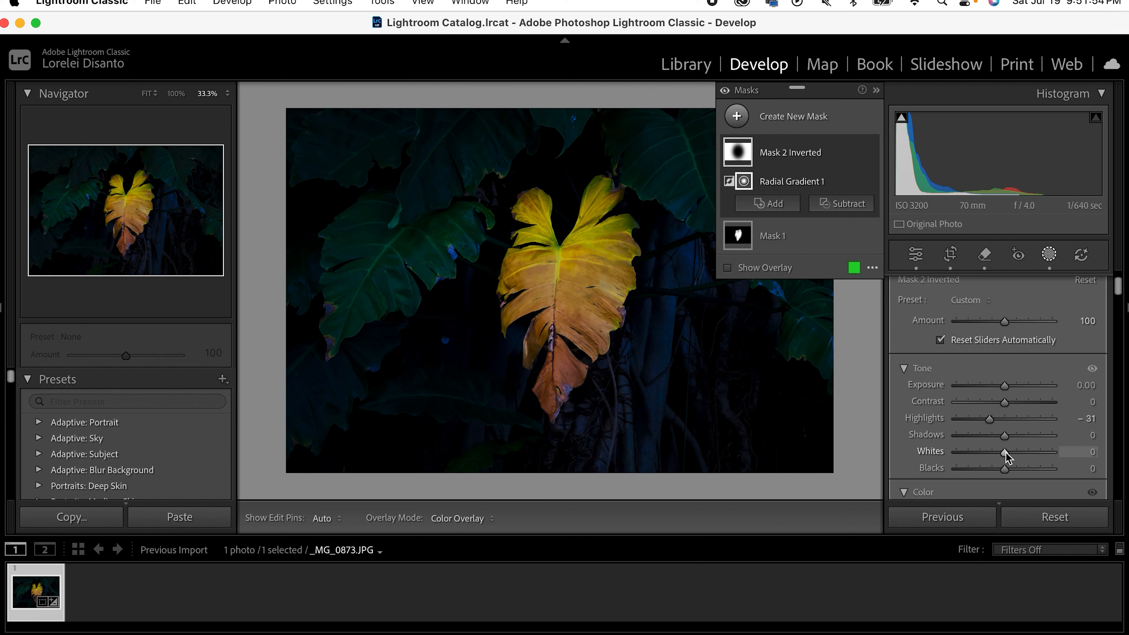
pyautogui.moveTo(1005, 456); pyautogui.dragTo(987, 458)
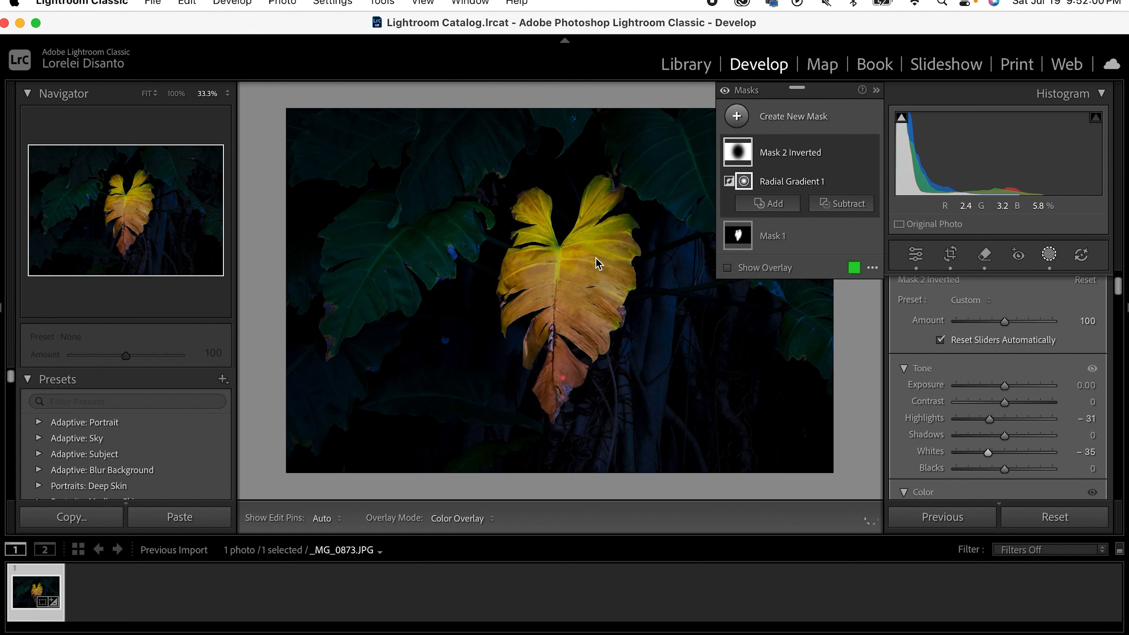
# Step: Shift the background colour of Mask 2 Inverted by setting Temp to 54 and Tint to -73
pyautogui.scroll(-2, 962, 382)
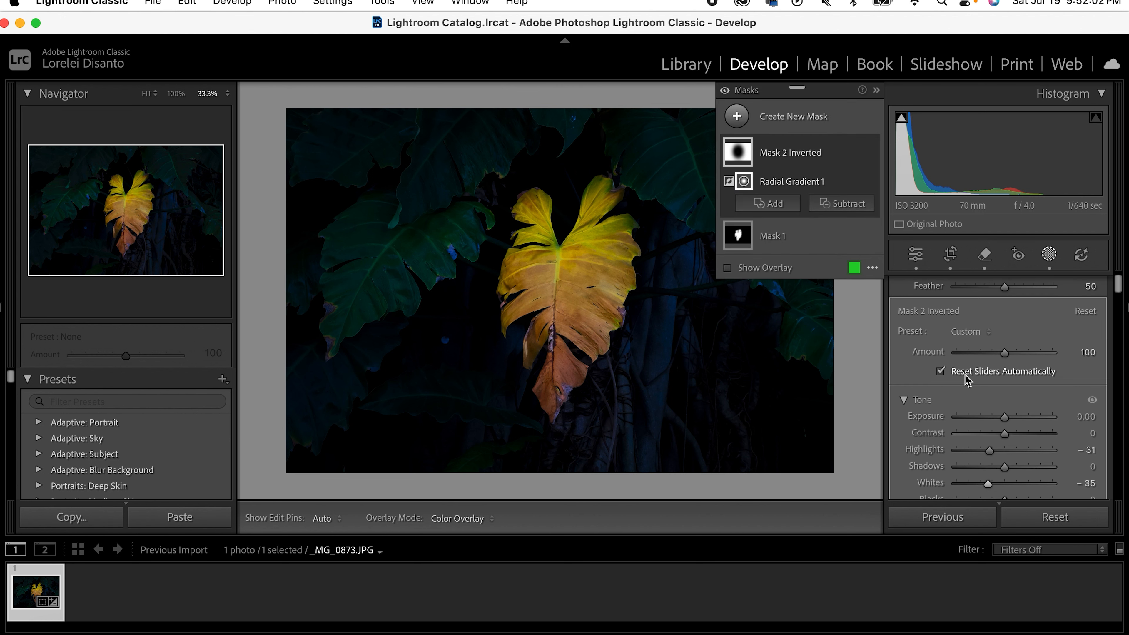
pyautogui.scroll(-2, 965, 374)
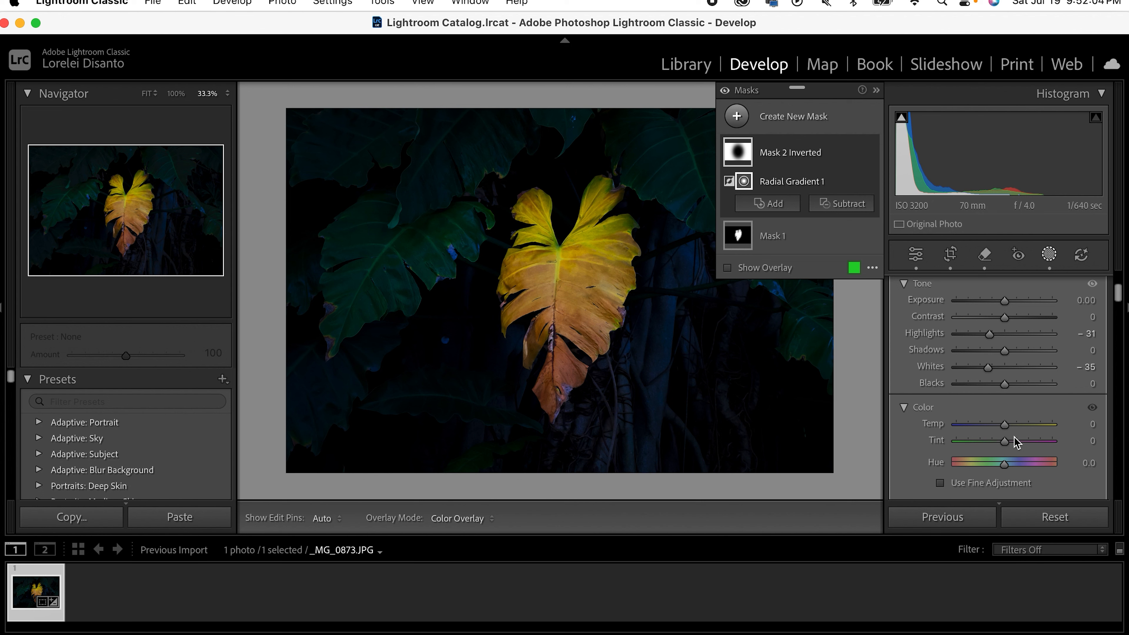
pyautogui.moveTo(1006, 443); pyautogui.dragTo(970, 449)
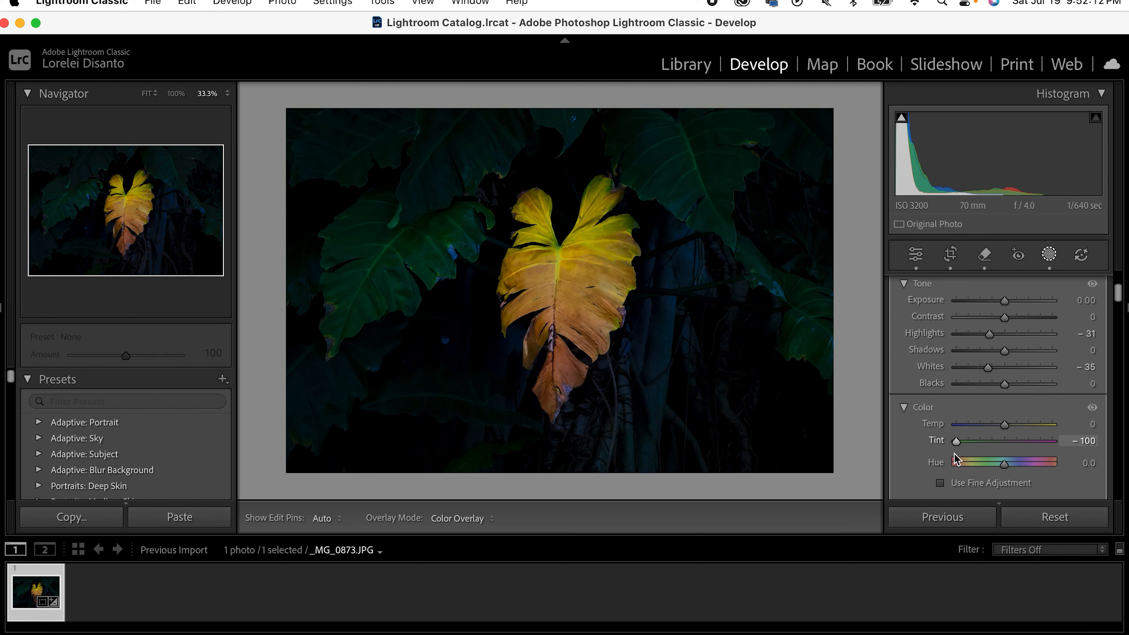
pyautogui.moveTo(954, 453); pyautogui.dragTo(1030, 427)
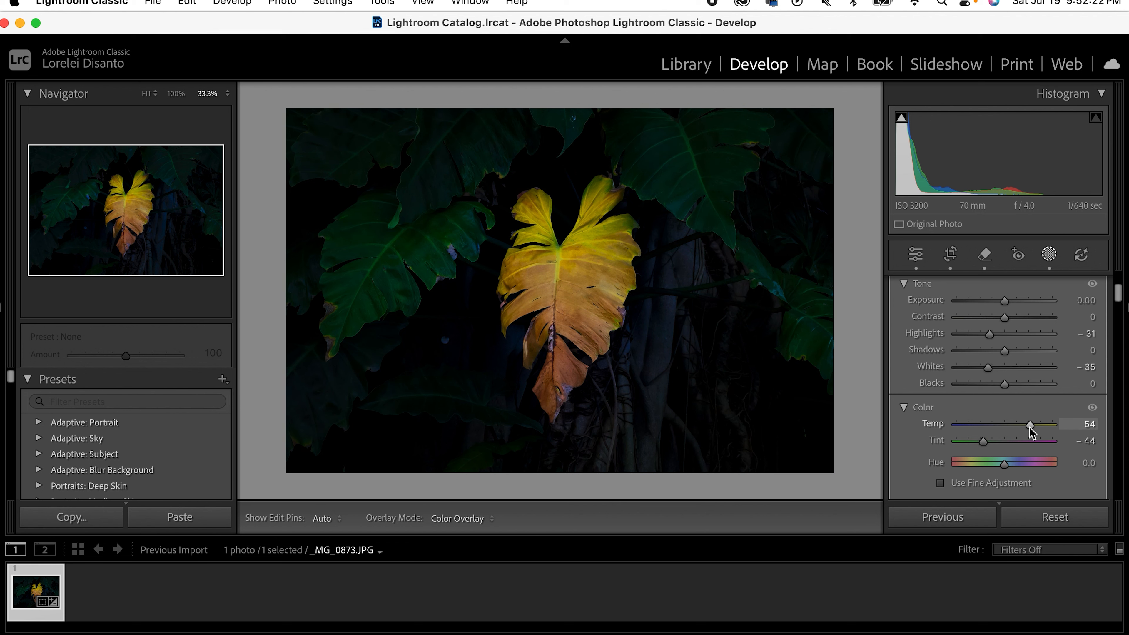
pyautogui.moveTo(983, 442); pyautogui.dragTo(971, 441)
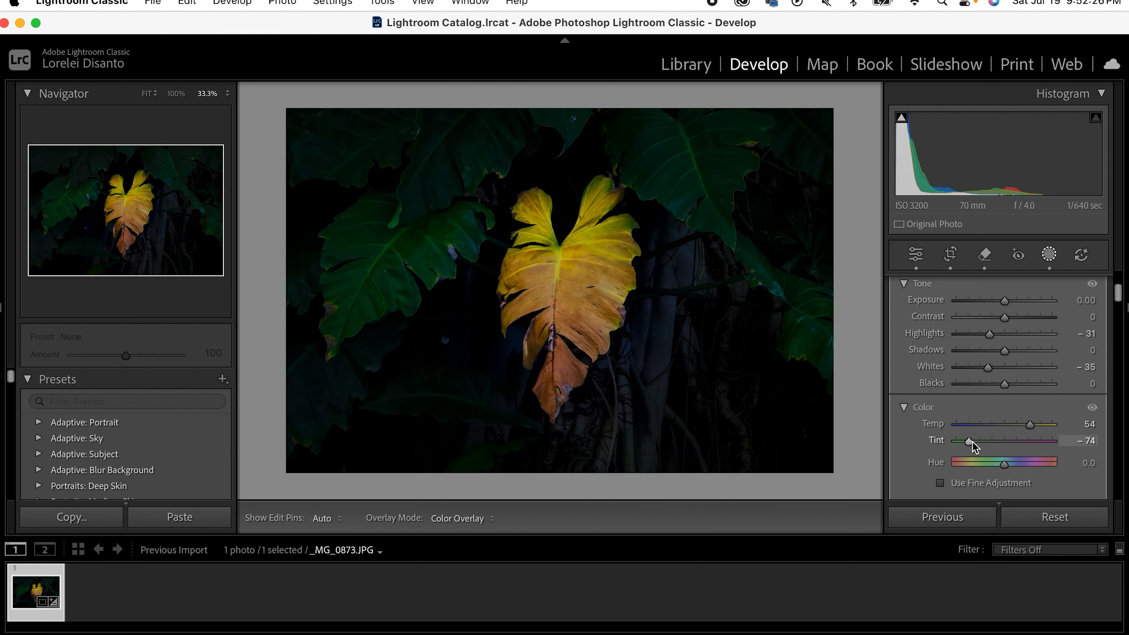
pyautogui.moveTo(973, 442); pyautogui.dragTo(973, 442)
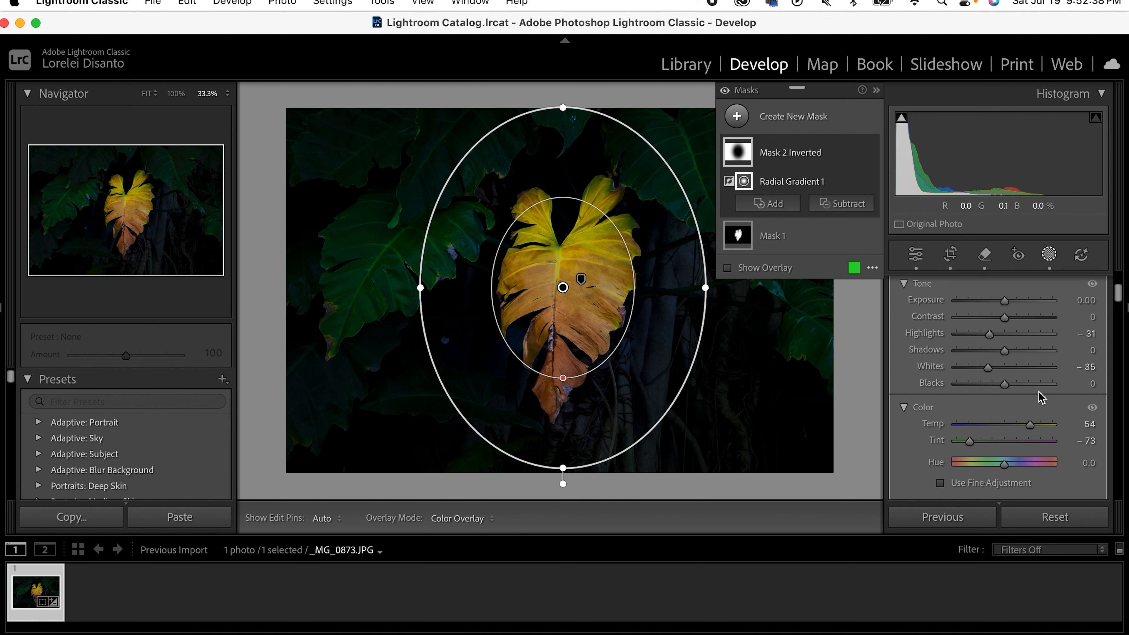
# Step: Create a linear gradient mask fading from the photo's left edge to the yellow leaf
pyautogui.scroll(-4, 1039, 391)
pyautogui.scroll(-1, 1039, 391)
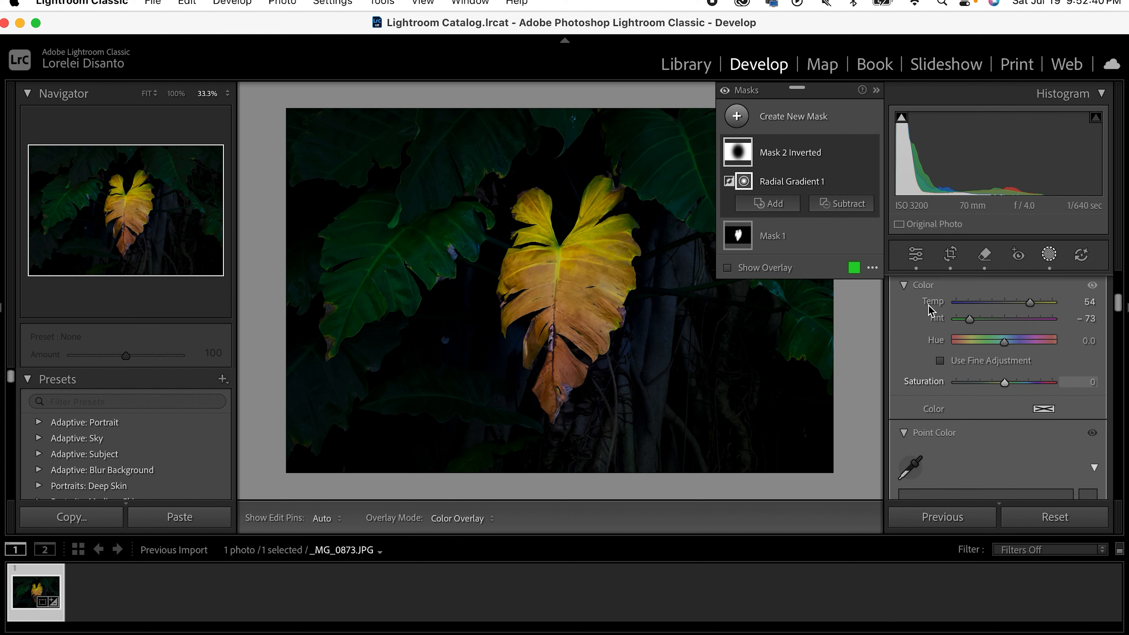
pyautogui.click(737, 117)
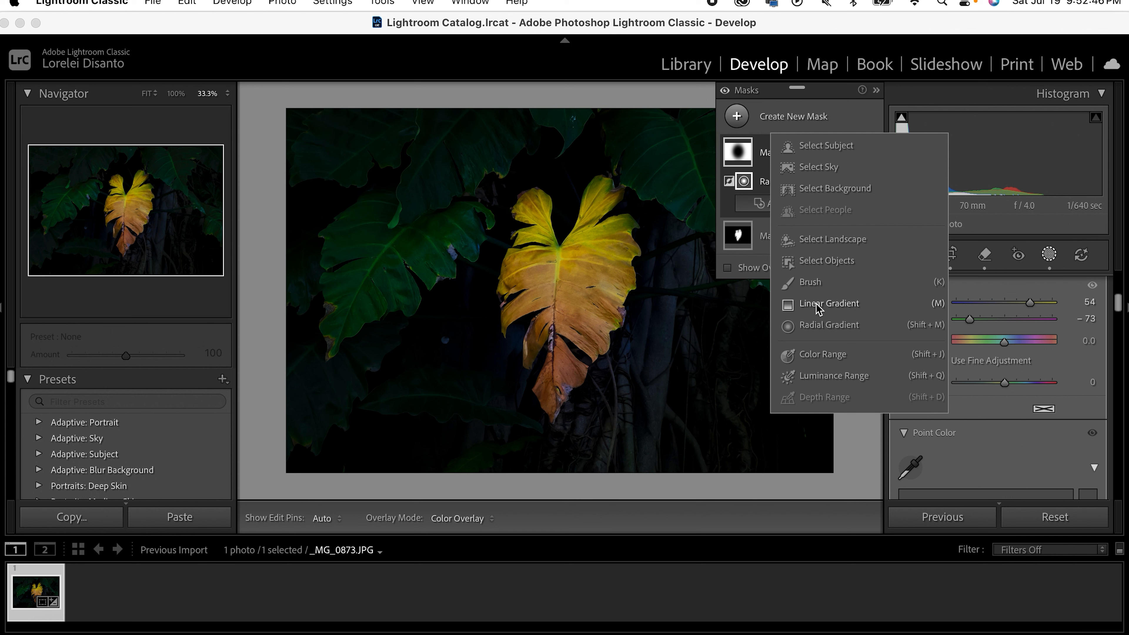
pyautogui.press('Escape')
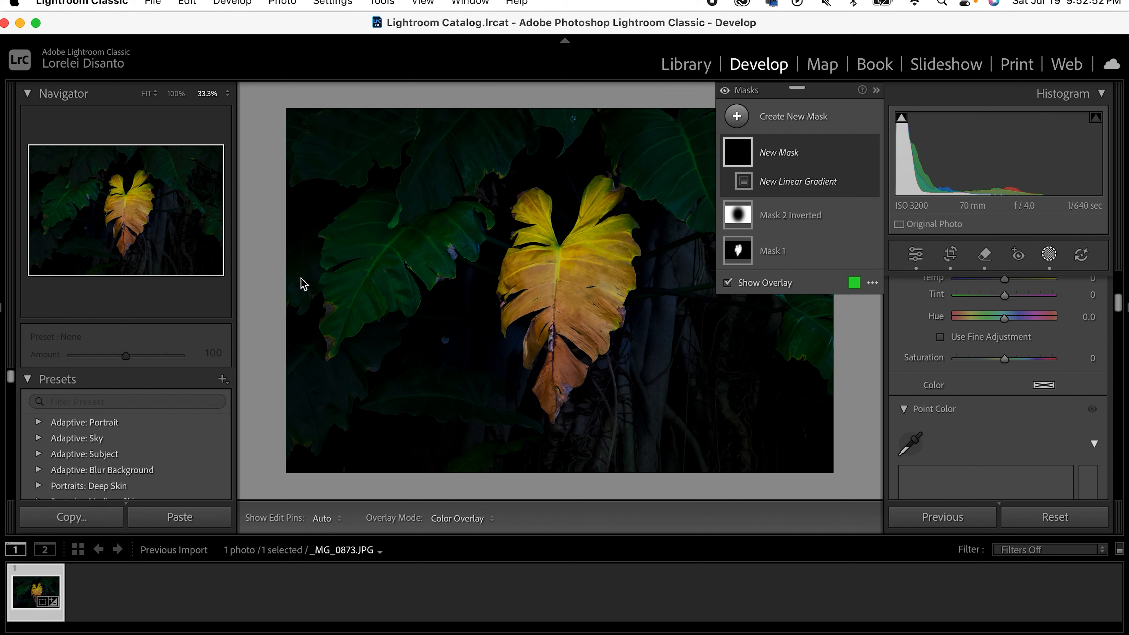
pyautogui.moveTo(308, 287); pyautogui.dragTo(505, 308)
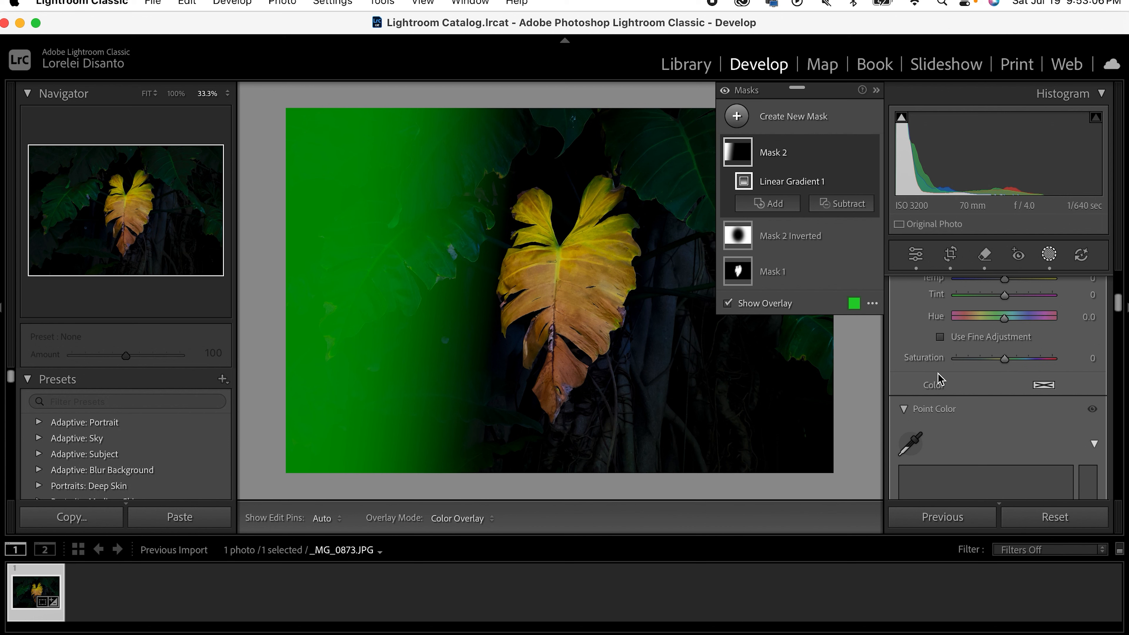
# Step: Try Exposure at 3.38 on the linear gradient mask, then reset it to 0
pyautogui.scroll(5, 956, 386)
pyautogui.moveTo(1003, 336); pyautogui.dragTo(1044, 336)
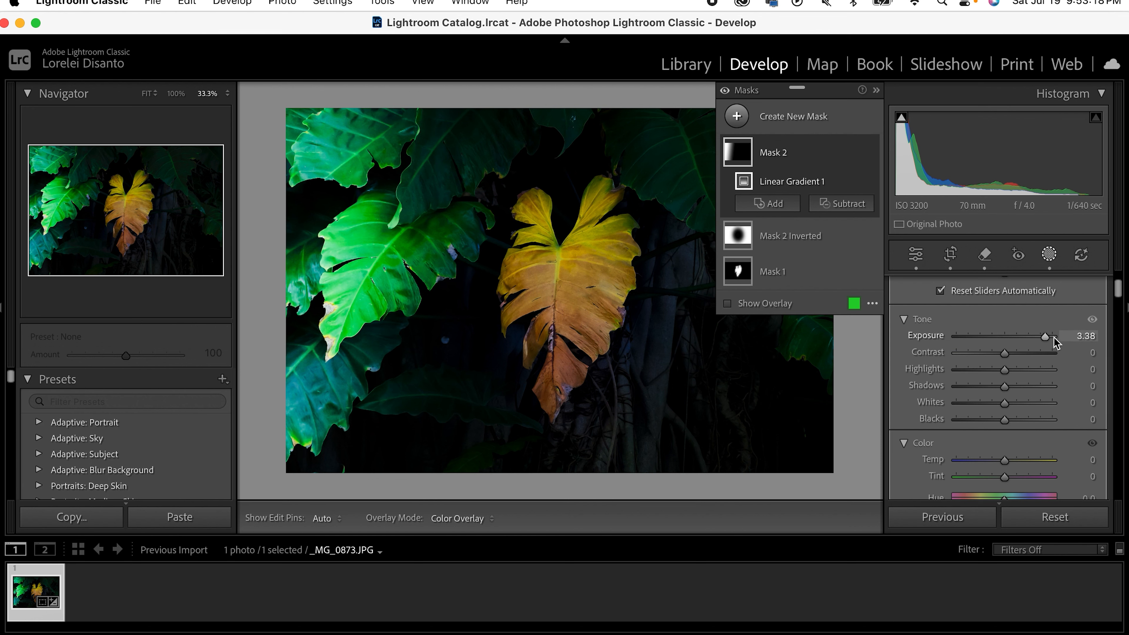
pyautogui.moveTo(1045, 341); pyautogui.dragTo(1046, 341)
pyautogui.doubleClick(1046, 340)
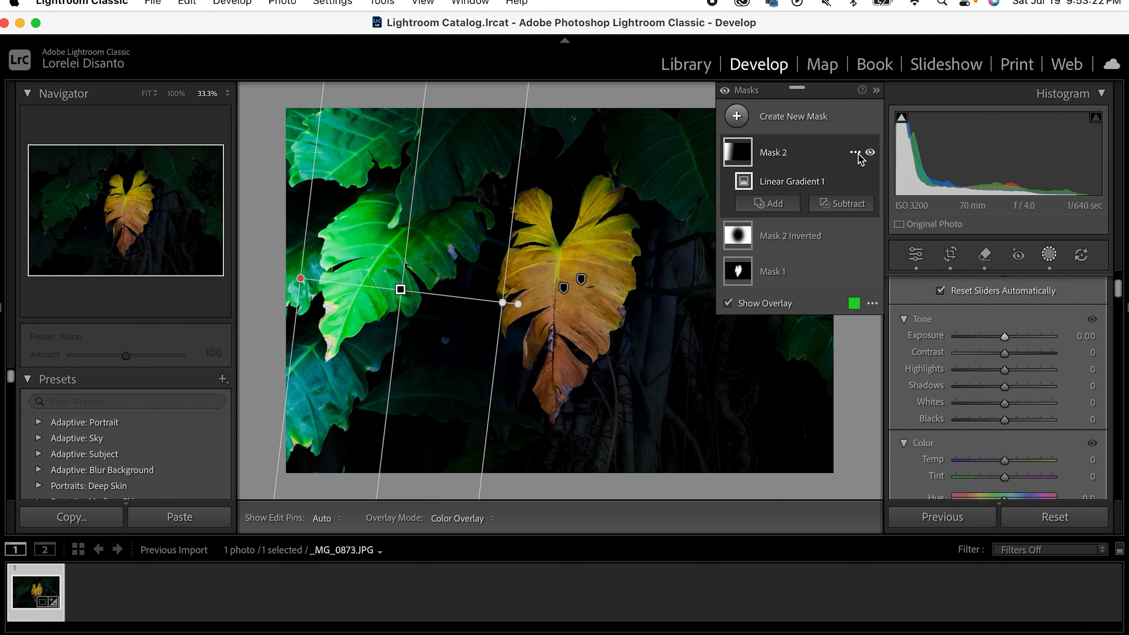
# Step: Hide the linear gradient mask Mask 2 and delete it
pyautogui.click(855, 157)
pyautogui.click(870, 152)
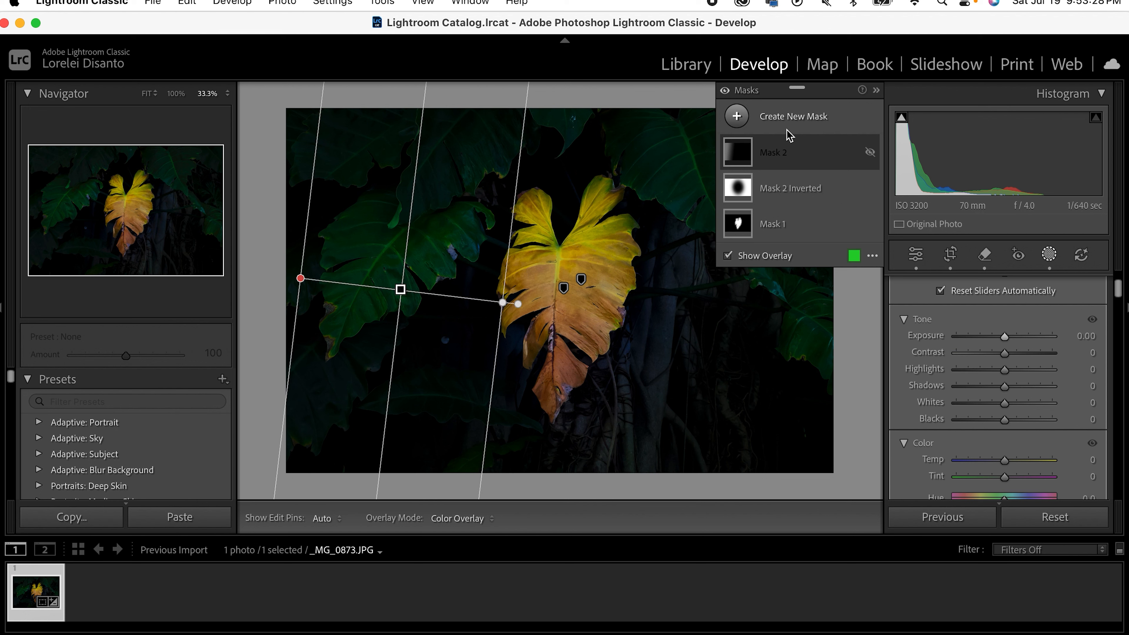
pyautogui.click(855, 153)
pyautogui.click(866, 292)
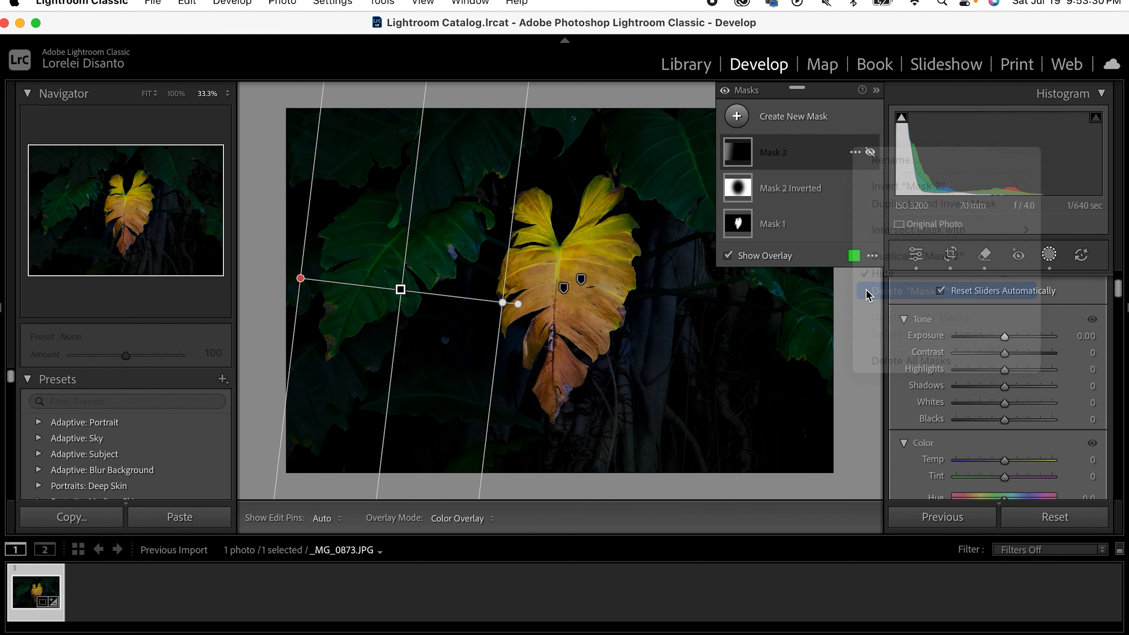
pyautogui.click(737, 117)
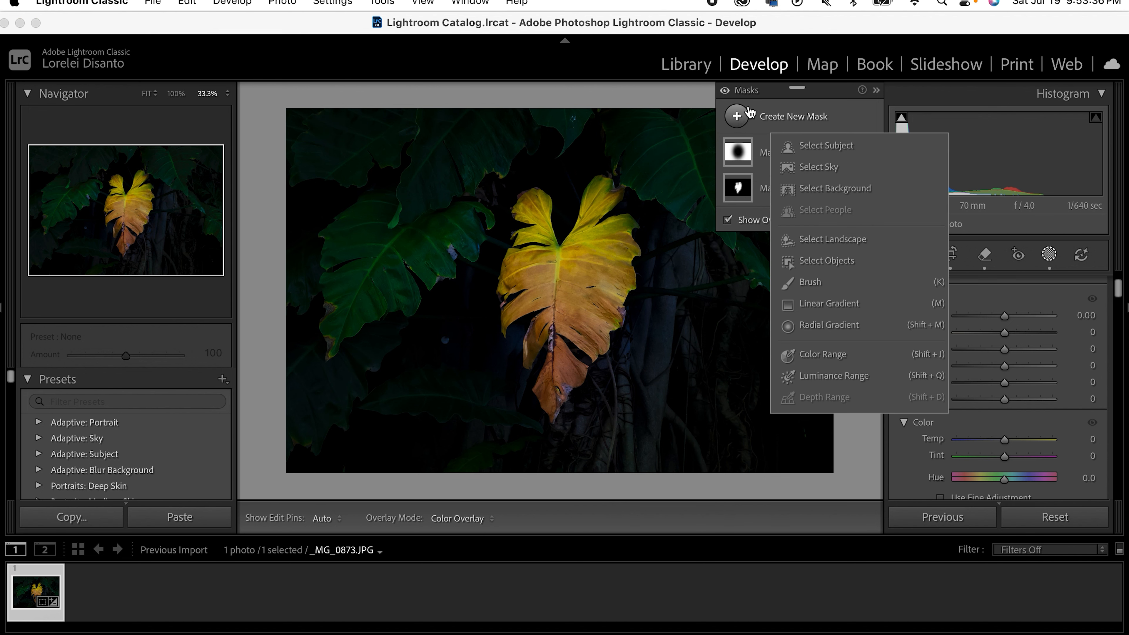
pyautogui.click(860, 440)
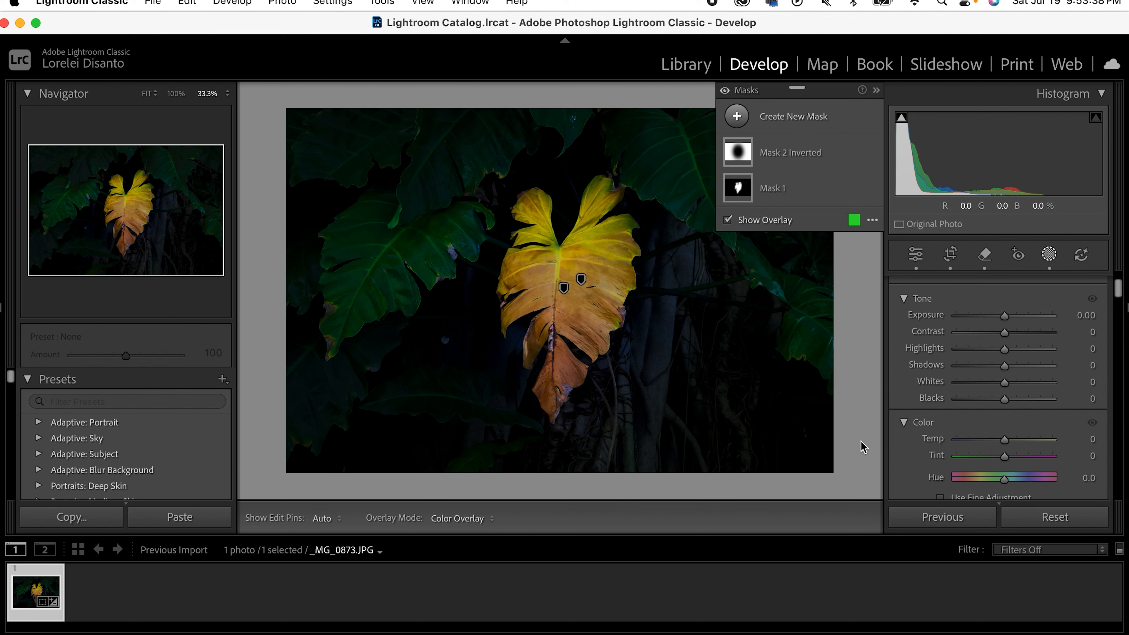
# Step: Leave masking and soften the whole photo by setting the global Texture to -50 and Clarity to -31
pyautogui.click(876, 91)
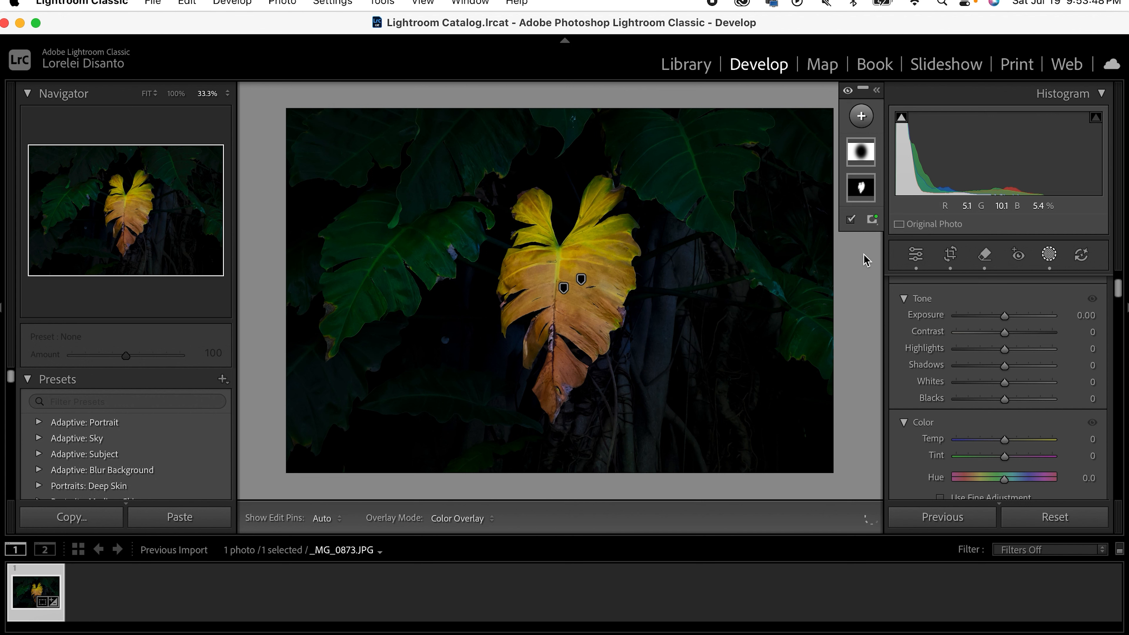
pyautogui.click(916, 256)
pyautogui.scroll(-2, 961, 468)
pyautogui.scroll(-1, 961, 468)
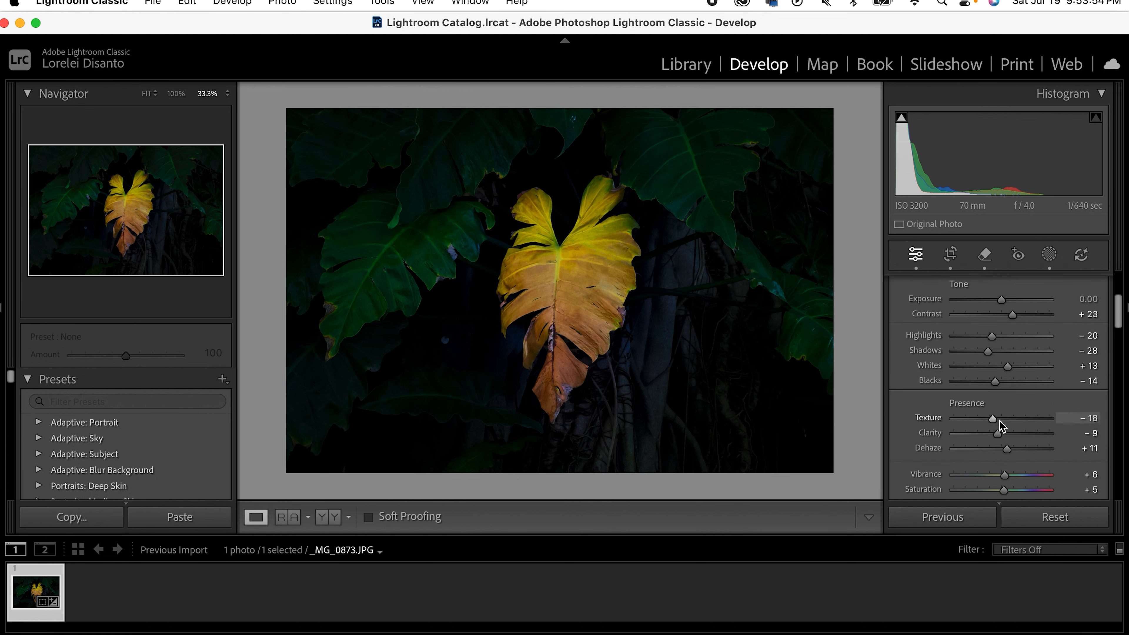
pyautogui.moveTo(993, 420); pyautogui.dragTo(970, 421)
pyautogui.moveTo(998, 434); pyautogui.dragTo(987, 436)
pyautogui.moveTo(973, 420); pyautogui.dragTo(978, 420)
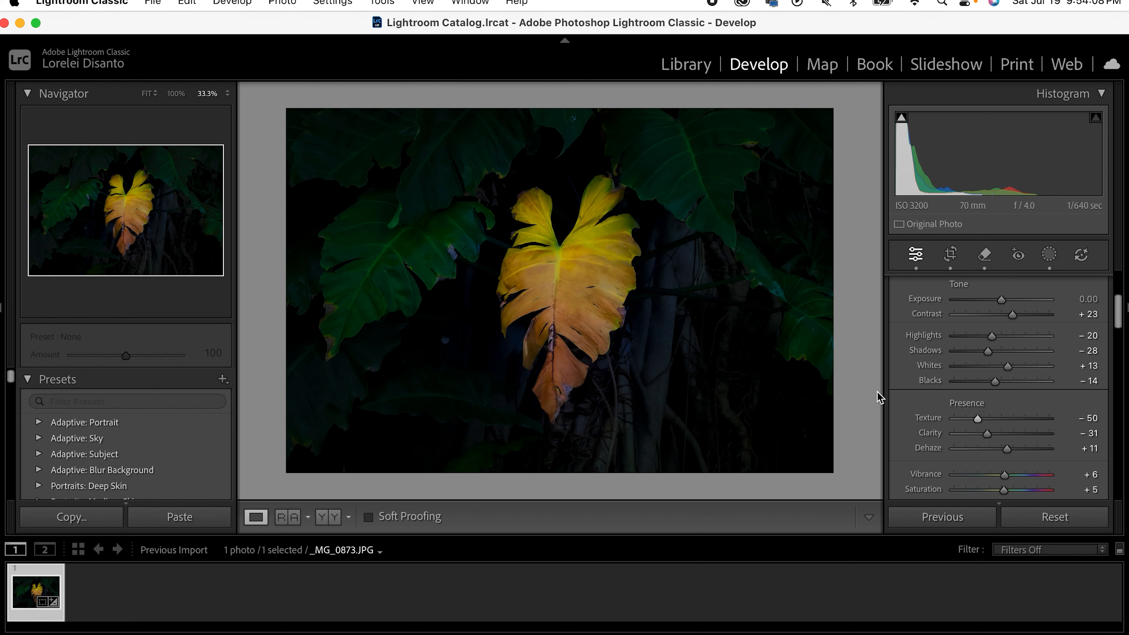